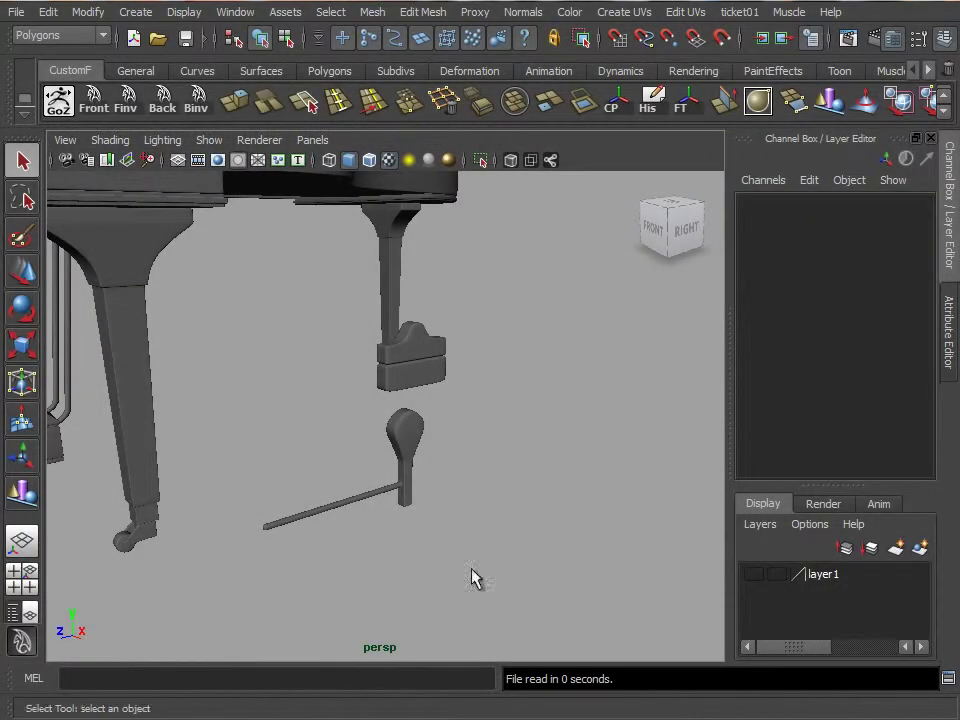
Step: Draw a thin polygon cube (pCube115) at the keyboard's left end in the top view
scroll(368, 407, down, 5)
alt+drag(368, 407, 531, 407)
key(space)
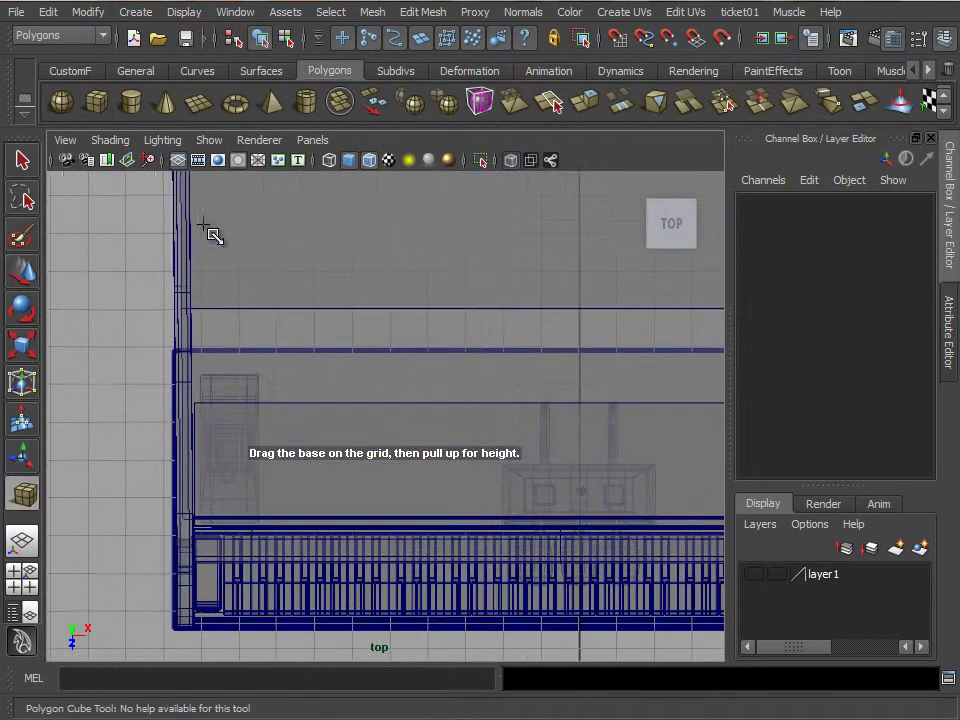
drag(208, 195, 229, 603)
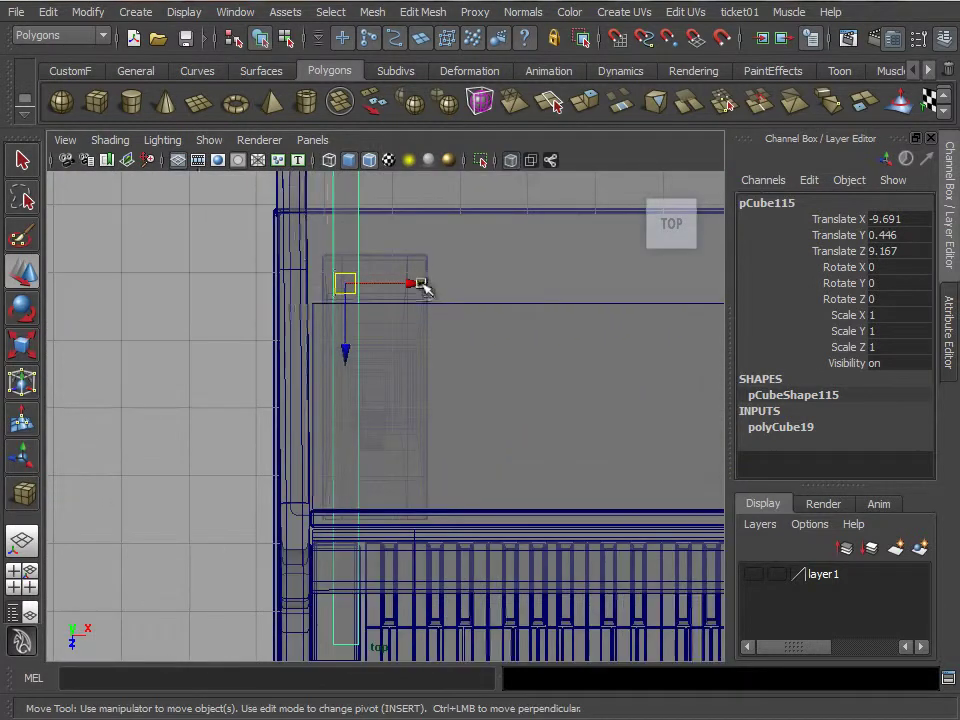
Step: Duplicate the thin box several times, shifting each copy right along X up to pCube119
mouse_move(418, 283)
mouse_down()
mouse_move(470, 292)
mouse_move(441, 285)
mouse_up()
key(ctrl+d)
key(ctrl+d)
click(493, 293)
key(ctrl+z)
key(ctrl+d)
mouse_move(441, 285)
alt+middle_down()
mouse_move(458, 324)
mouse_move(432, 333)
alt+middle_up()
drag(410, 287, 448, 294)
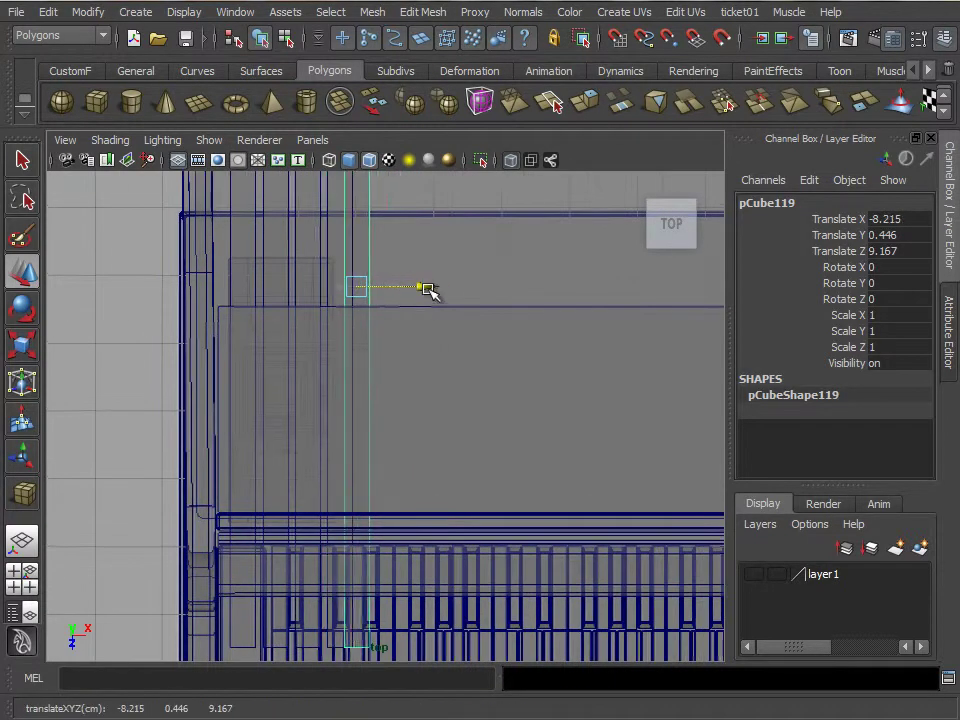
Step: Return to the perspective view and frame the lid prop stick from a low front angle
scroll(458, 360, down, 3)
mouse_move(458, 360)
alt+middle_down()
mouse_move(451, 376)
mouse_move(407, 396)
alt+middle_up()
scroll(407, 396, up, 3)
key(space)
key(space)
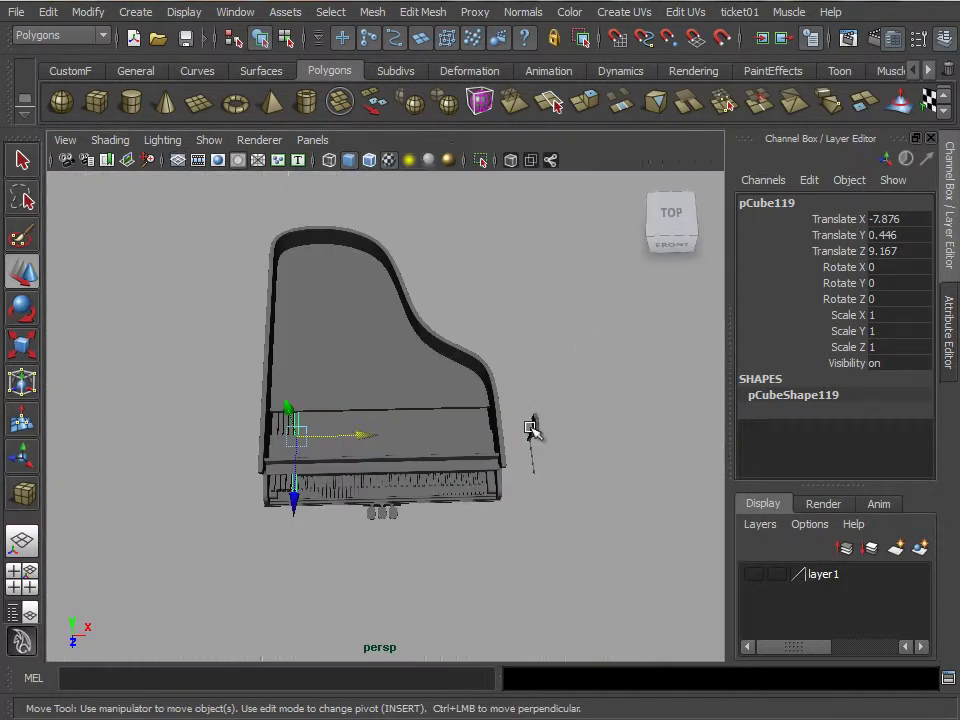
click(535, 421)
key(f)
mouse_move(450, 428)
alt+mouse_down()
mouse_move(399, 409)
mouse_move(444, 339)
mouse_move(403, 484)
alt+mouse_up()
Step: Select the hammer's lower stick, try the align tool, then return to the Move tool
click(403, 484)
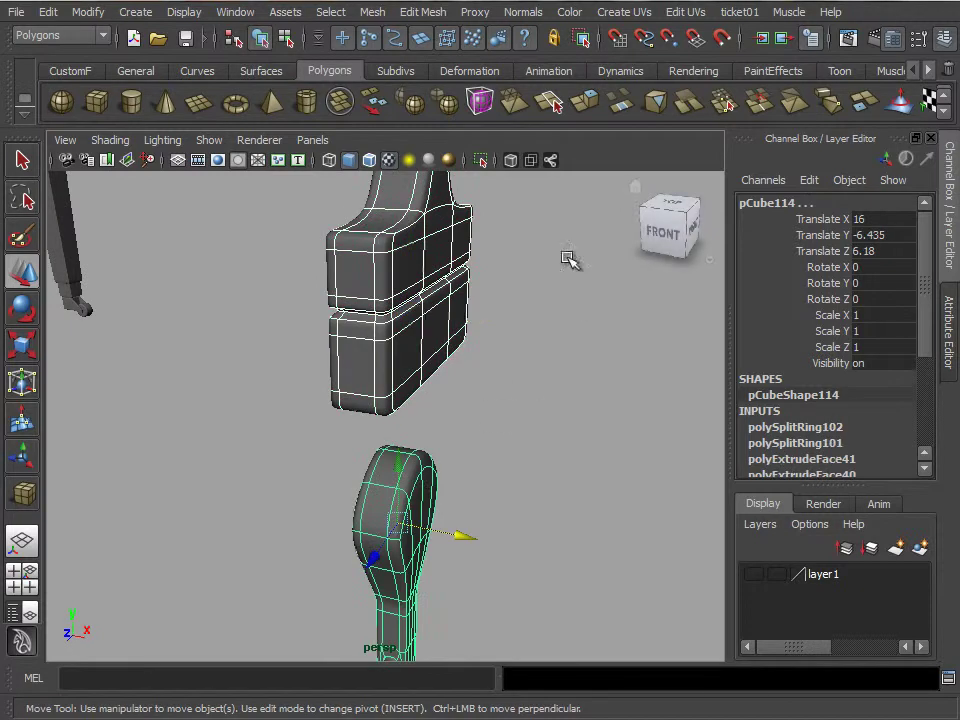
click(68, 71)
click(617, 98)
mouse_move(573, 383)
alt+mouse_down()
mouse_move(611, 231)
mouse_move(369, 671)
mouse_move(407, 628)
mouse_move(437, 564)
alt+mouse_up()
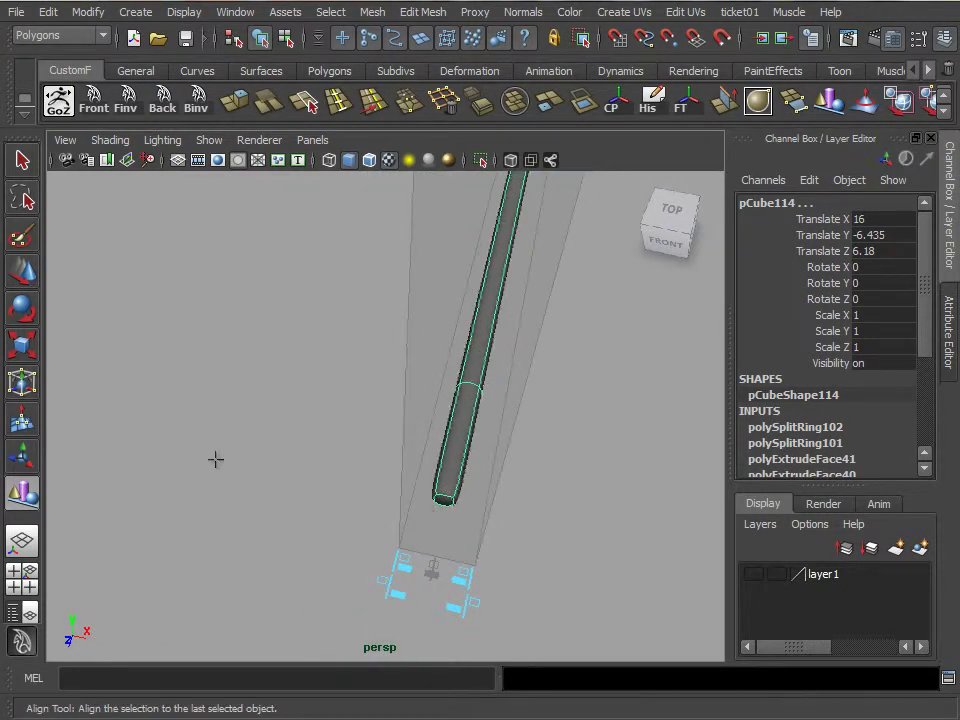
click(22, 286)
click(354, 347)
mouse_move(354, 347)
alt+mouse_down()
mouse_move(338, 385)
mouse_move(270, 397)
mouse_move(506, 446)
alt+mouse_up()
Step: Group the hammer pieces as group59 and nudge it to Translate X 0.221 in top view
key(ctrl+g)
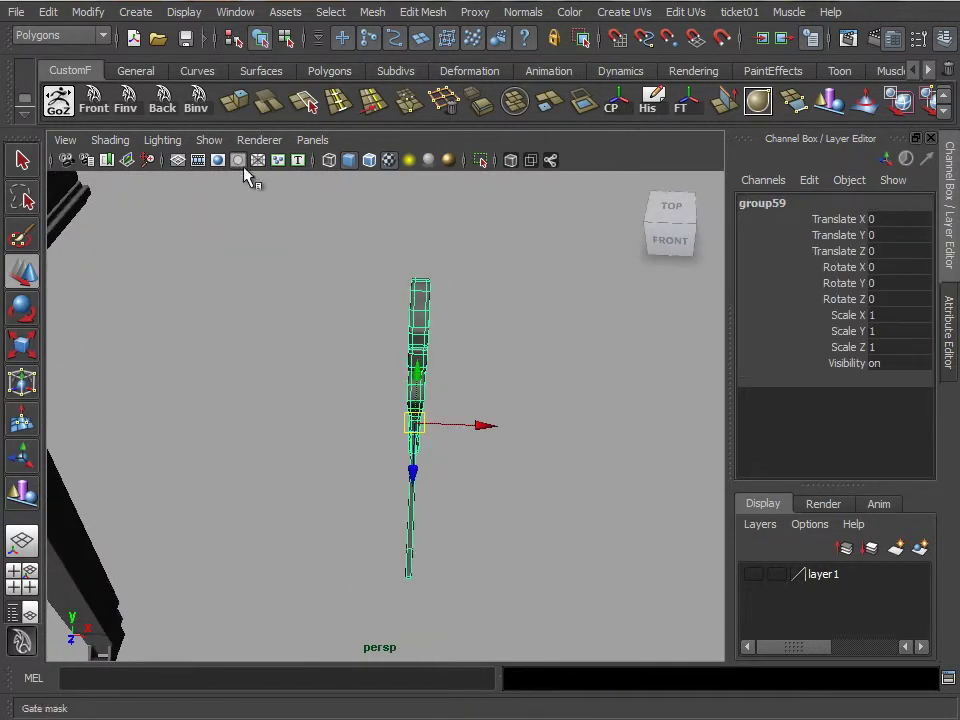
key(space)
key(space)
alt+middle_drag(272, 296, 265, 362)
drag(400, 517, 423, 521)
alt+right_drag(470, 308, 463, 416)
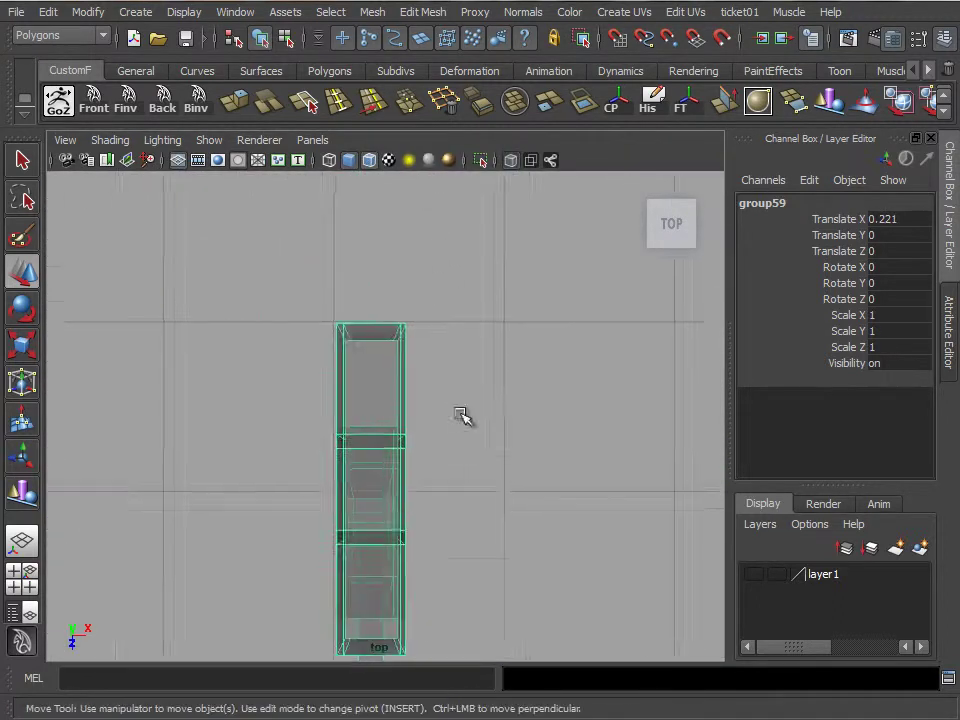
Step: Measure the hammer top piece's width with the Distance Tool between its two top corners
click(88, 14)
mouse_move(135, 12)
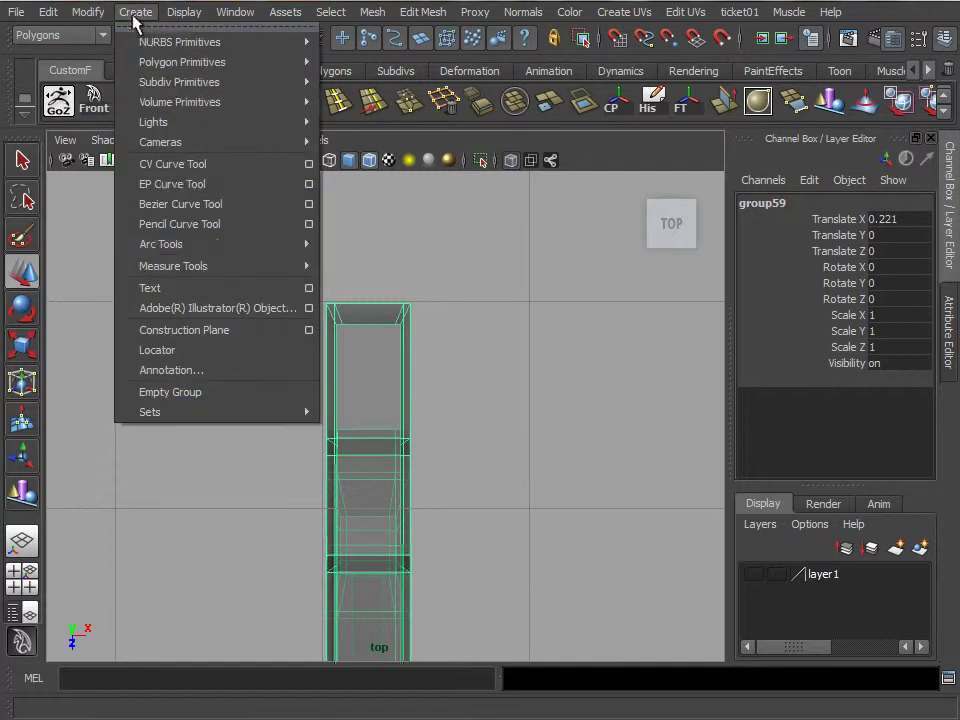
click(345, 283)
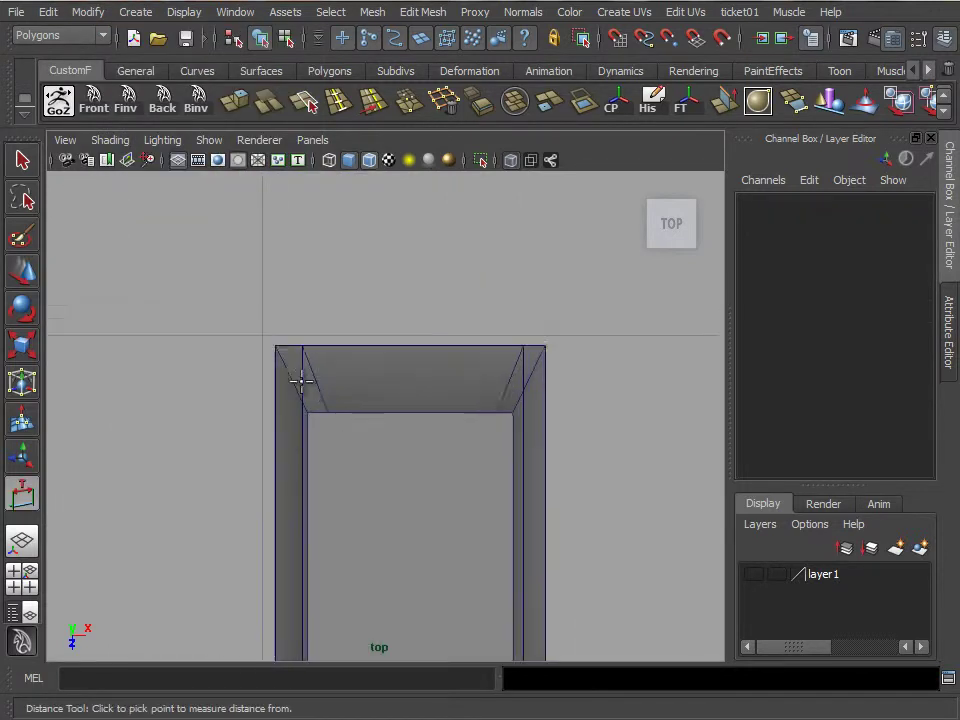
click(284, 330)
click(578, 325)
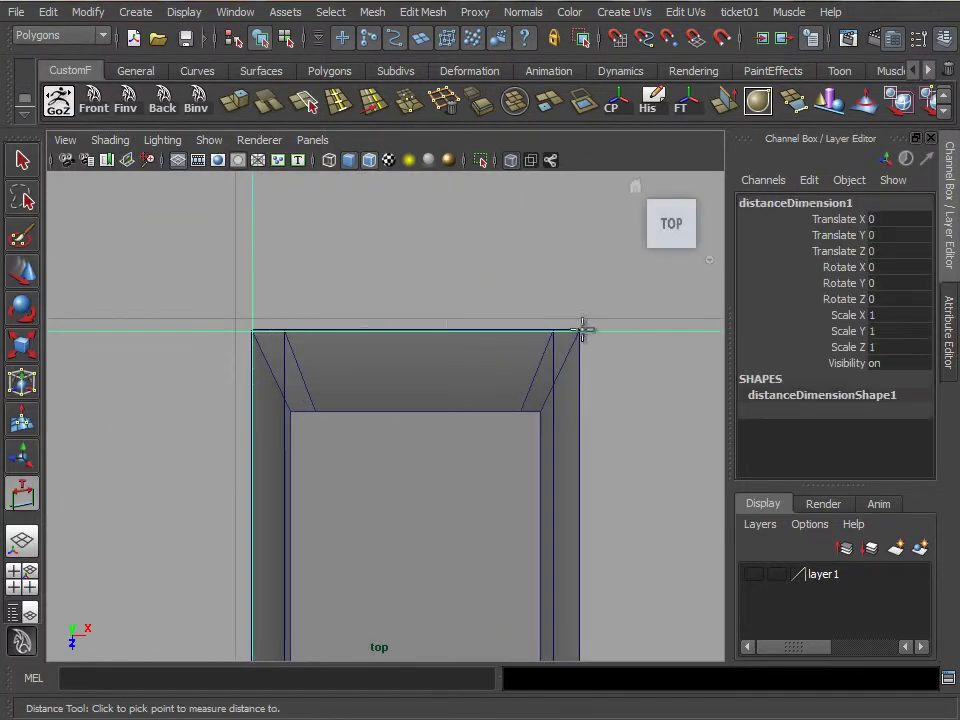
key(w)
scroll(390, 397, up, 2)
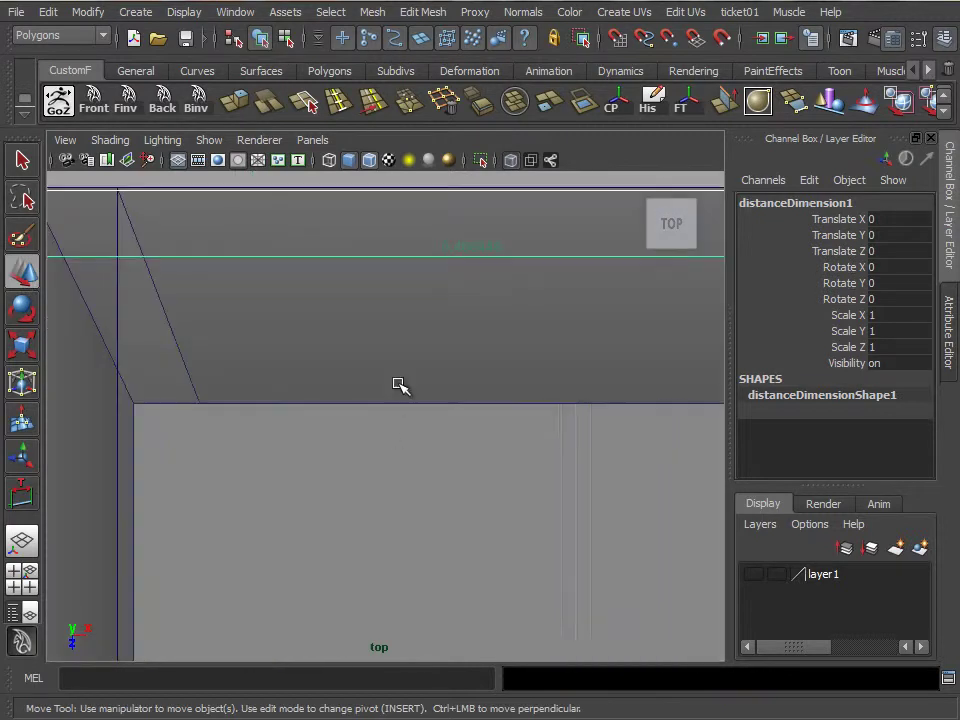
scroll(403, 420, down, 5)
scroll(396, 425, down, 1)
scroll(396, 430, up, 1)
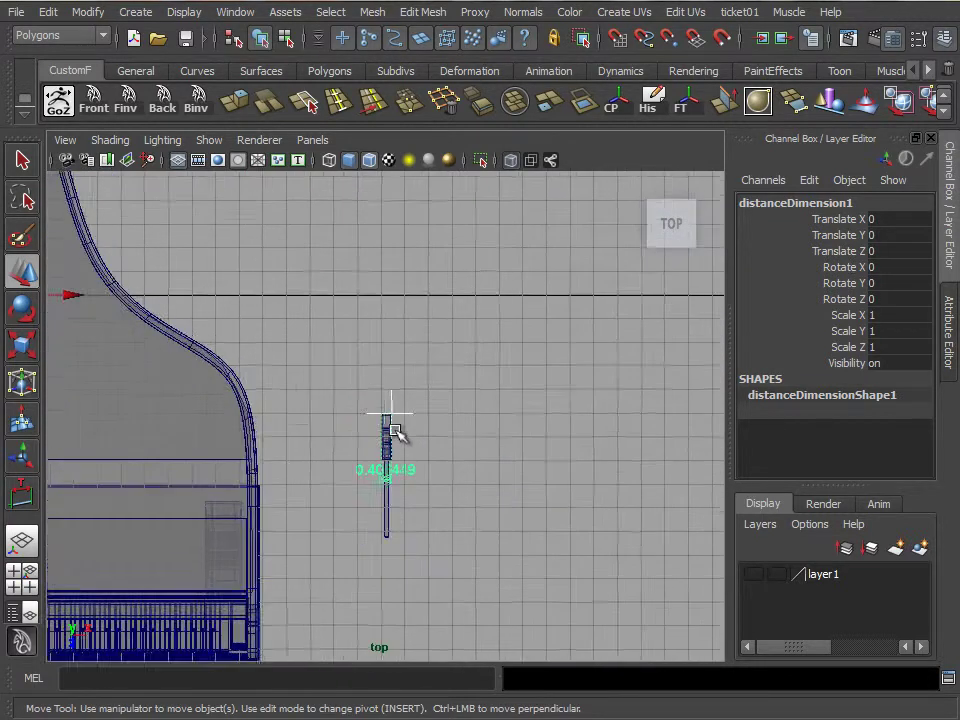
scroll(416, 378, up, 1)
Step: Delete the distance measurement and reselect the hammer group group59
click(414, 377)
key(Delete)
click(392, 465)
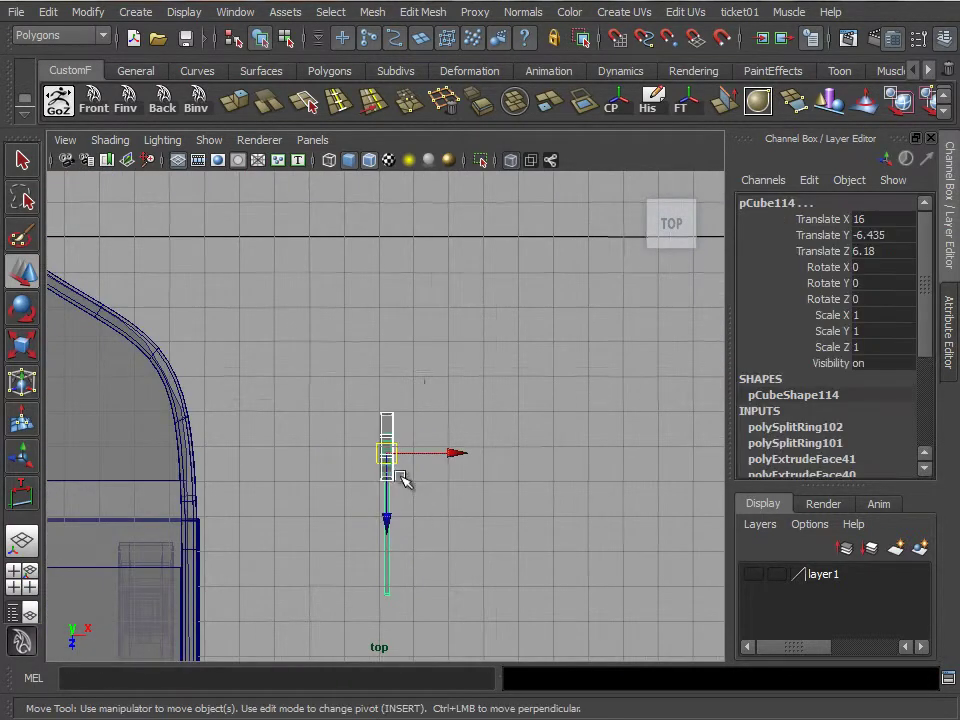
key(Up)
click(48, 12)
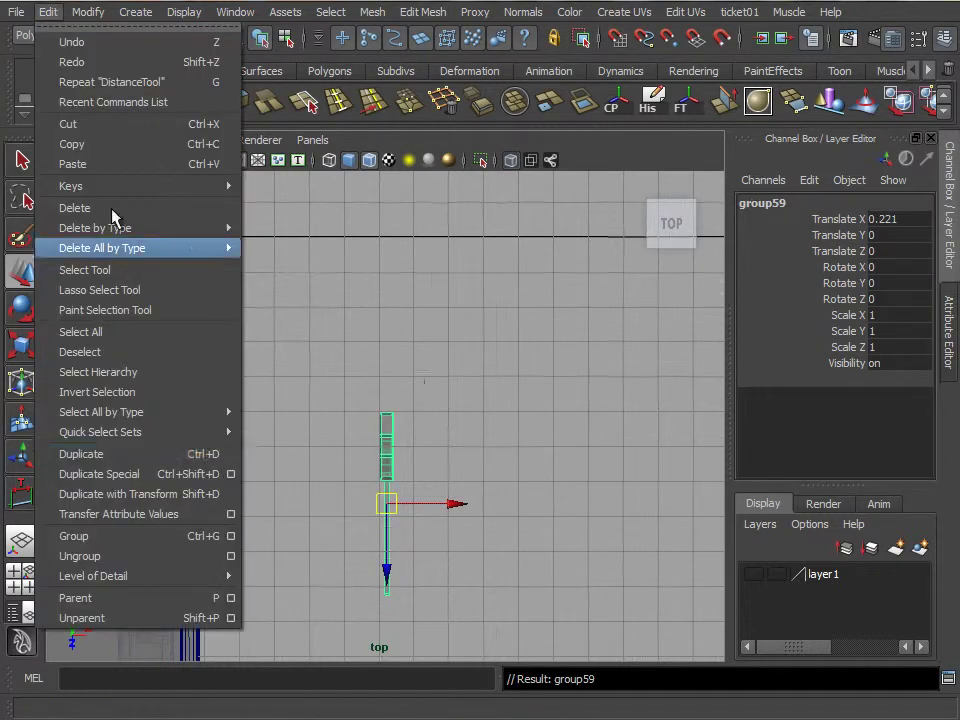
Step: Make a test Duplicate Special copy offset 0.48 in X, then undo it
click(236, 474)
text(.48)
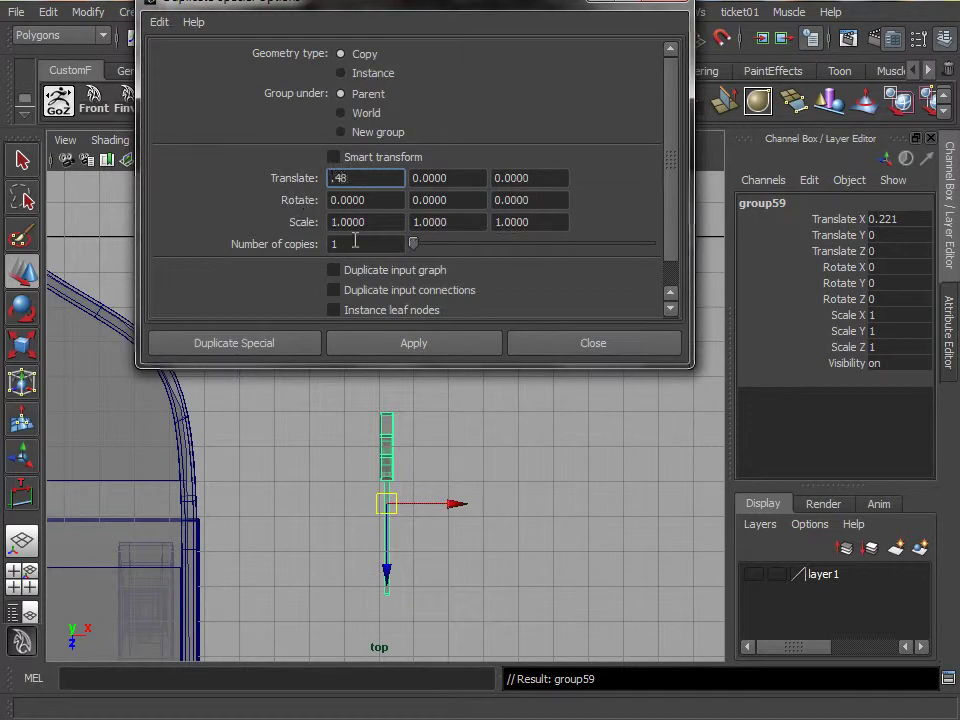
key(Tab)
click(296, 343)
scroll(403, 418, up, 2)
scroll(424, 422, up, 3)
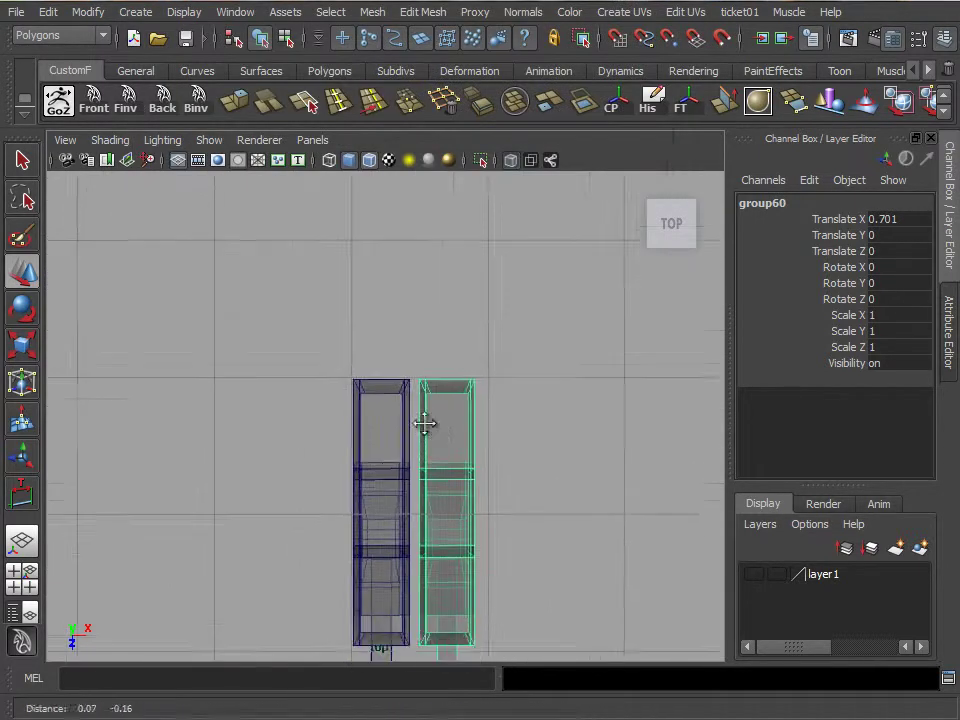
scroll(424, 422, up, 1)
key(ctrl+z)
Step: Rerun Duplicate Special with Translate X 0.48 and 87 copies to build the hammer row
click(48, 12)
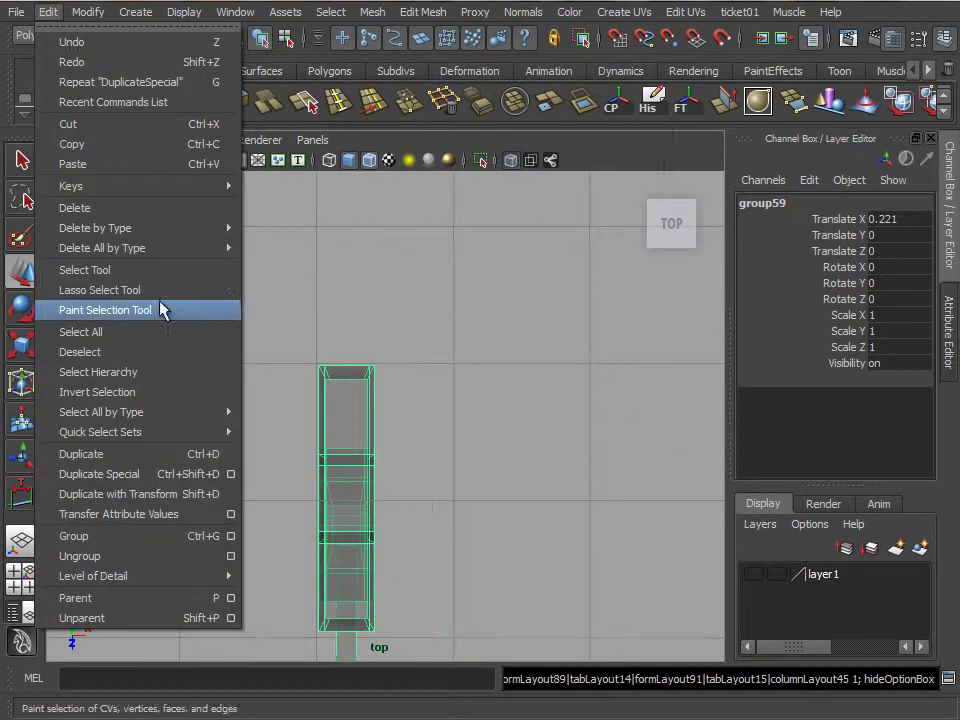
click(232, 475)
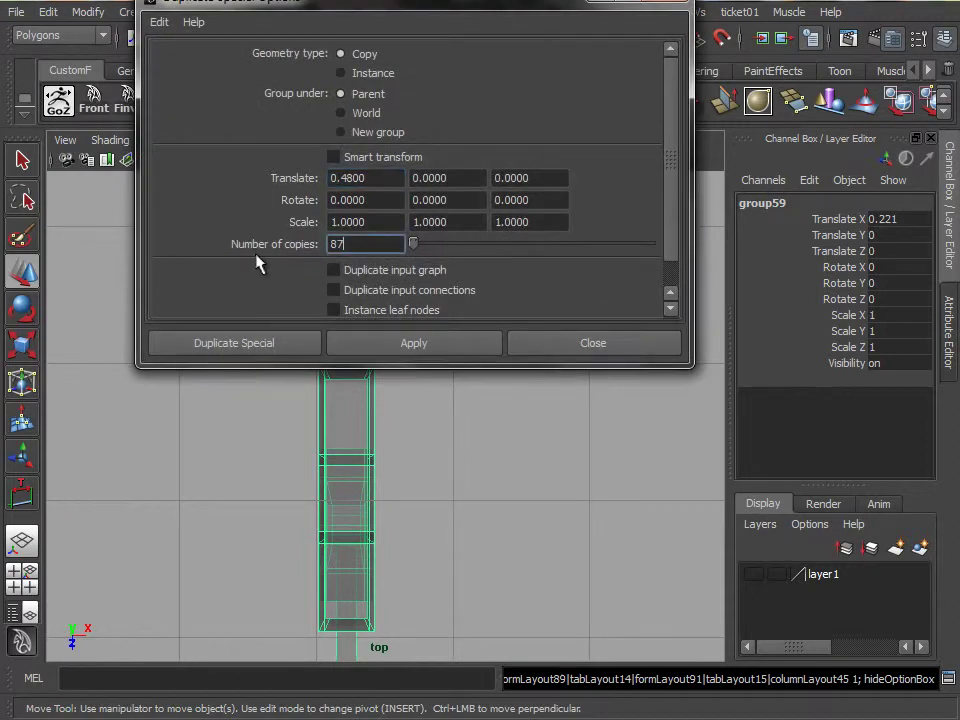
scroll(345, 392, down, 5)
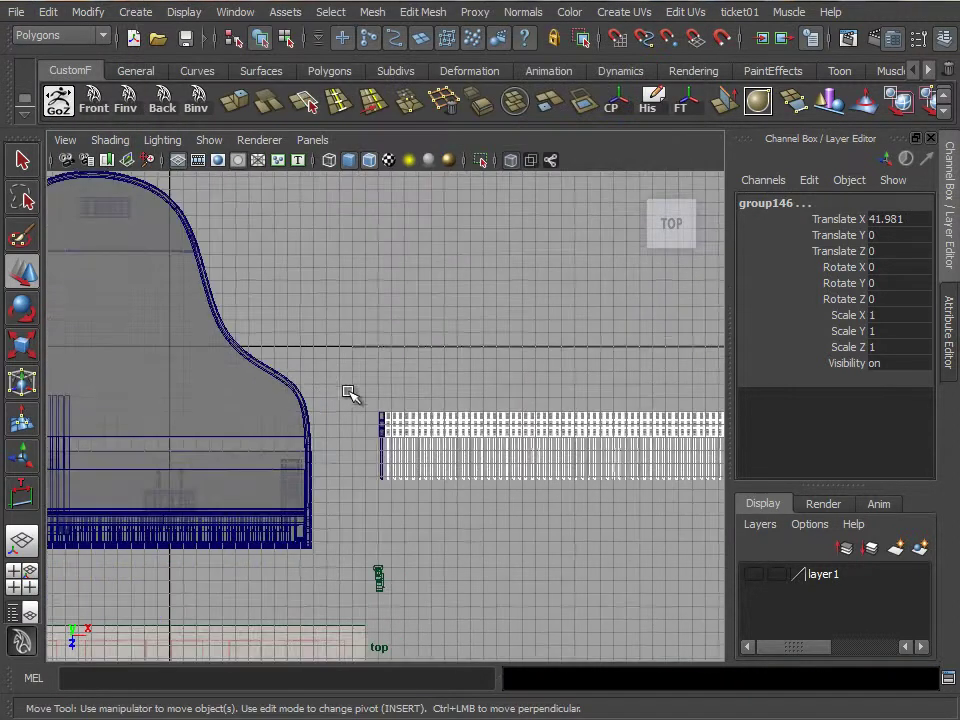
scroll(330, 390, down, 2)
Step: Group all hammer copies as group147 and move the row left onto the piano
drag(335, 395, 339, 377)
key(Up)
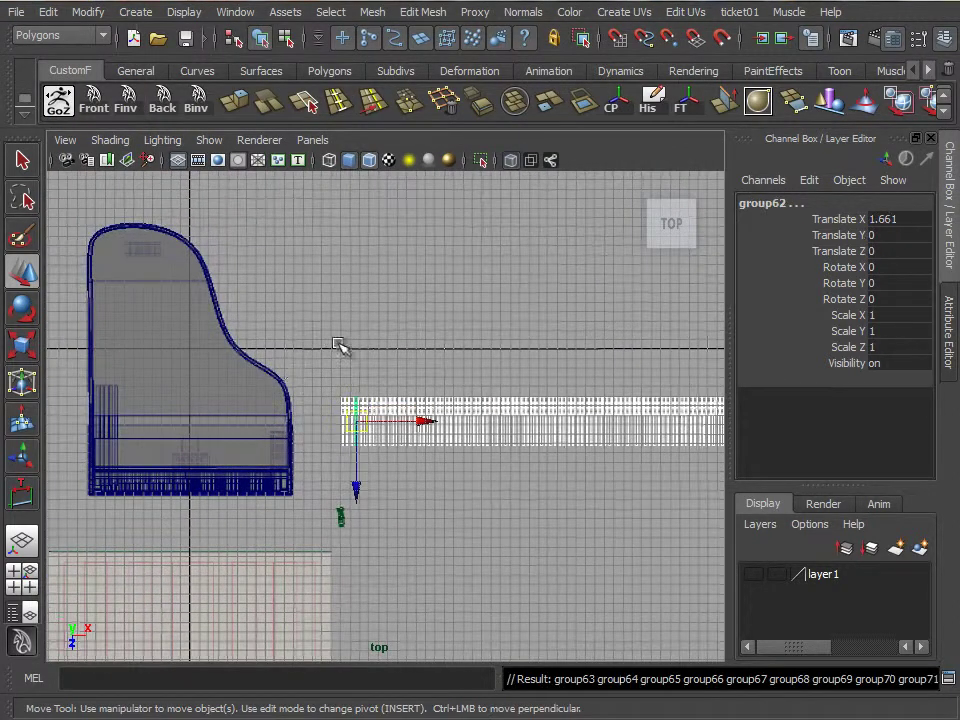
key(ctrl+g)
key(w)
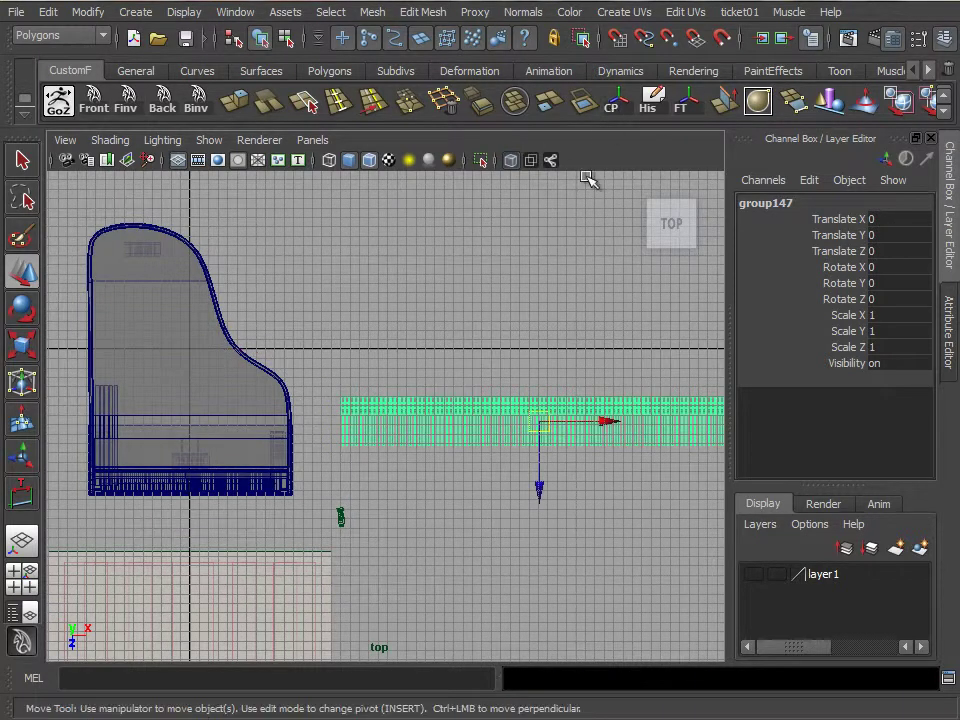
scroll(343, 420, down, 2)
drag(560, 421, 316, 432)
Step: Scale the hammer row down to about 0.425
scroll(469, 407, up, 4)
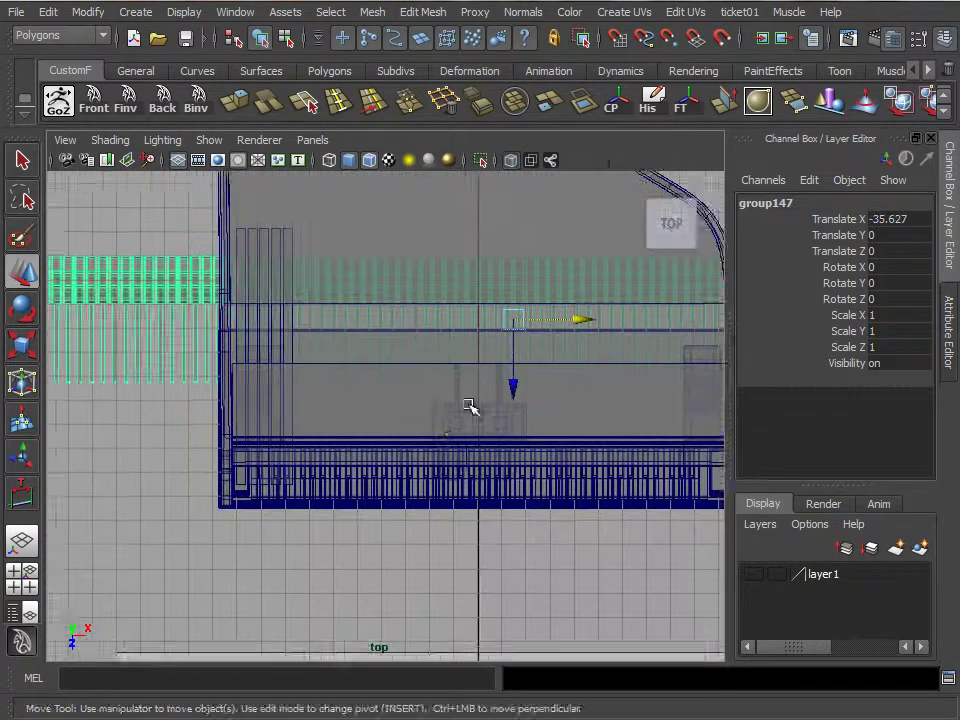
alt+middle_drag(469, 407, 456, 452)
key(r)
drag(488, 414, 181, 422)
scroll(190, 440, up, 3)
alt+middle_drag(403, 418, 396, 418)
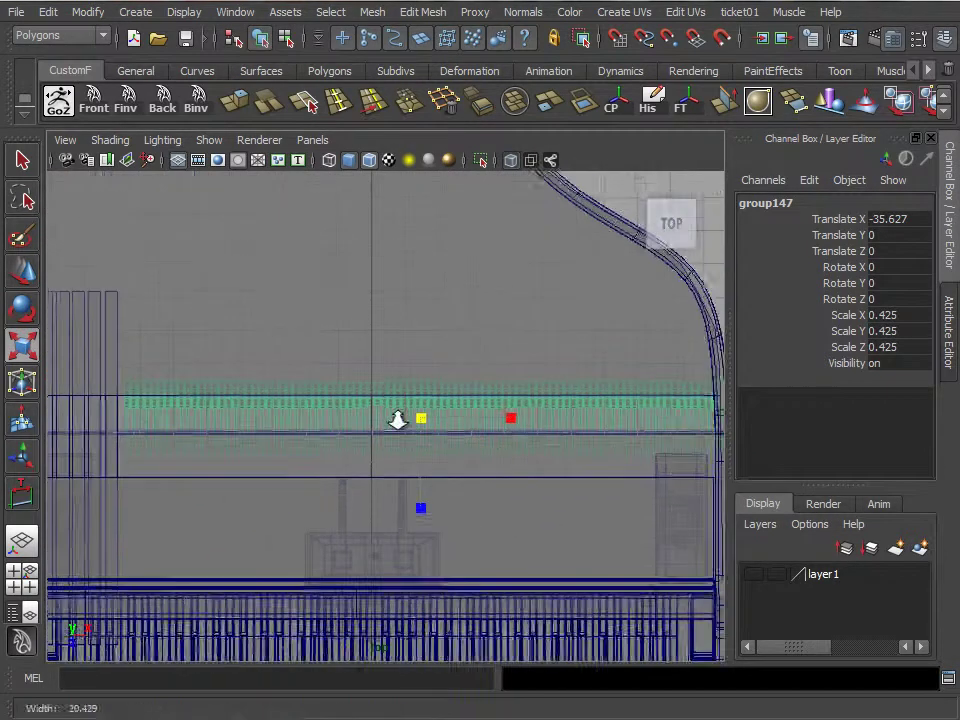
key(ctrl+a)
alt+middle_drag(668, 423, 600, 454)
Step: Position the hammer row inside the case just behind the keys, checking in perspective
key(e)
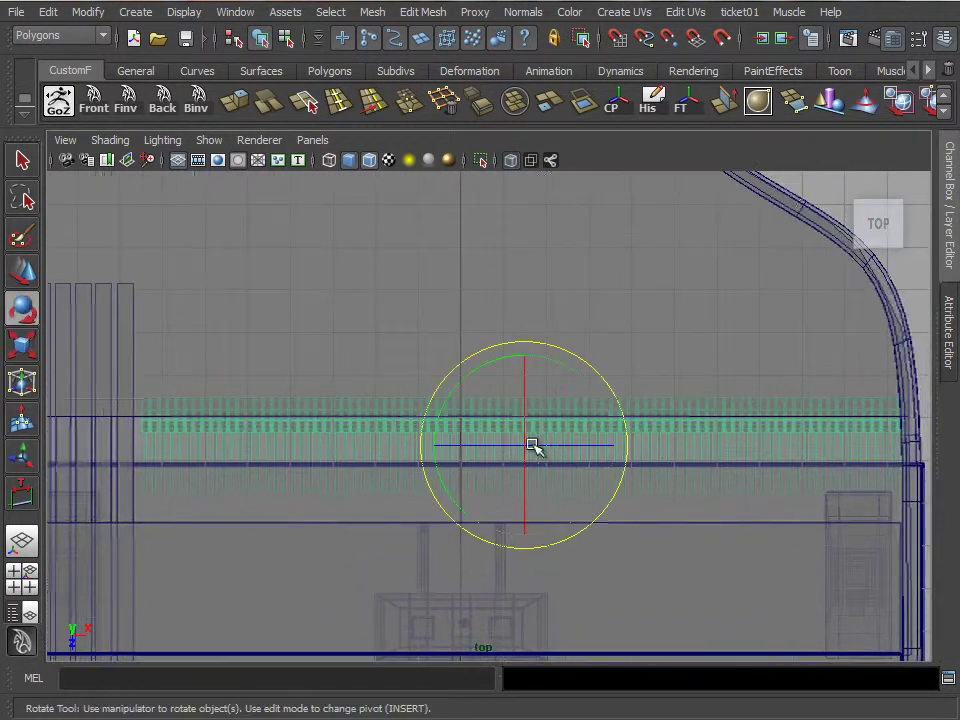
key(w)
drag(529, 506, 520, 572)
key(space)
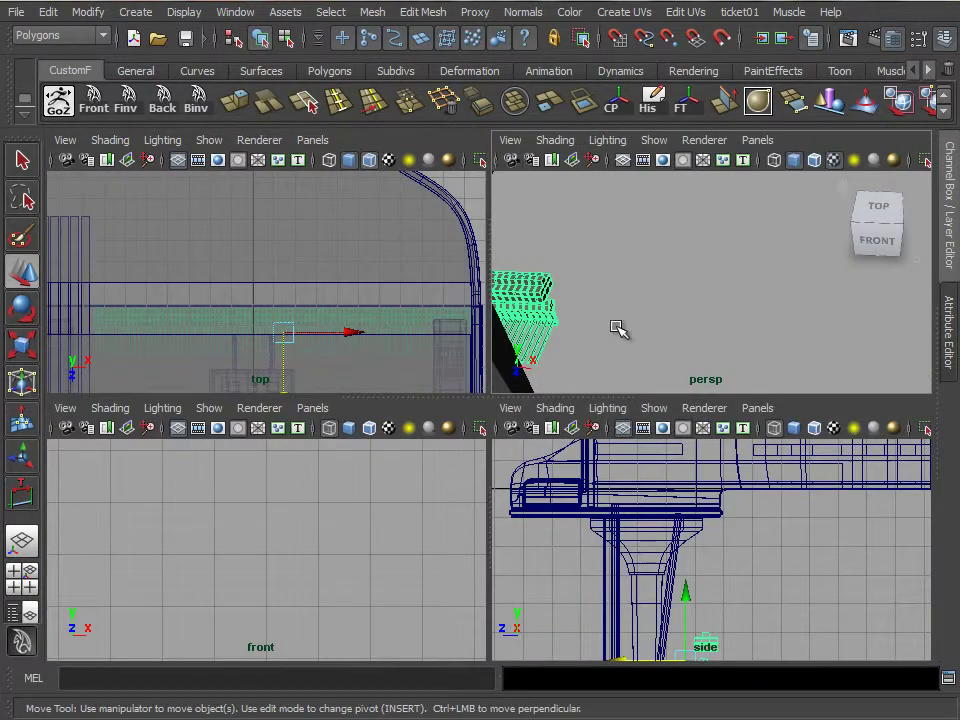
key(space)
scroll(392, 339, down, 5)
drag(375, 424, 327, 272)
key(space)
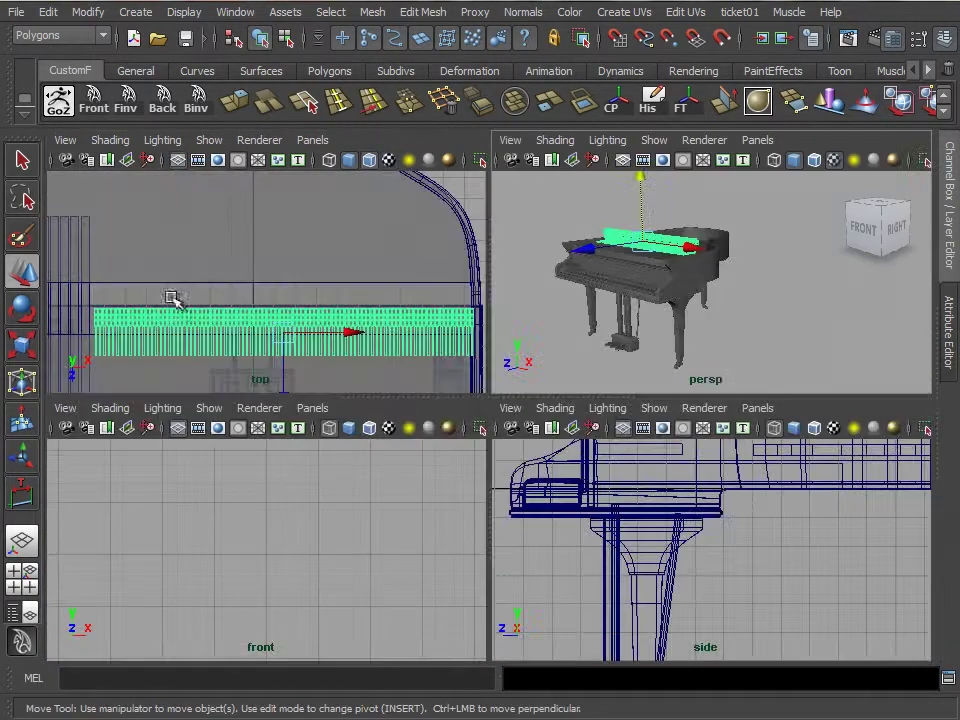
key(space)
alt+middle_drag(353, 370, 305, 385)
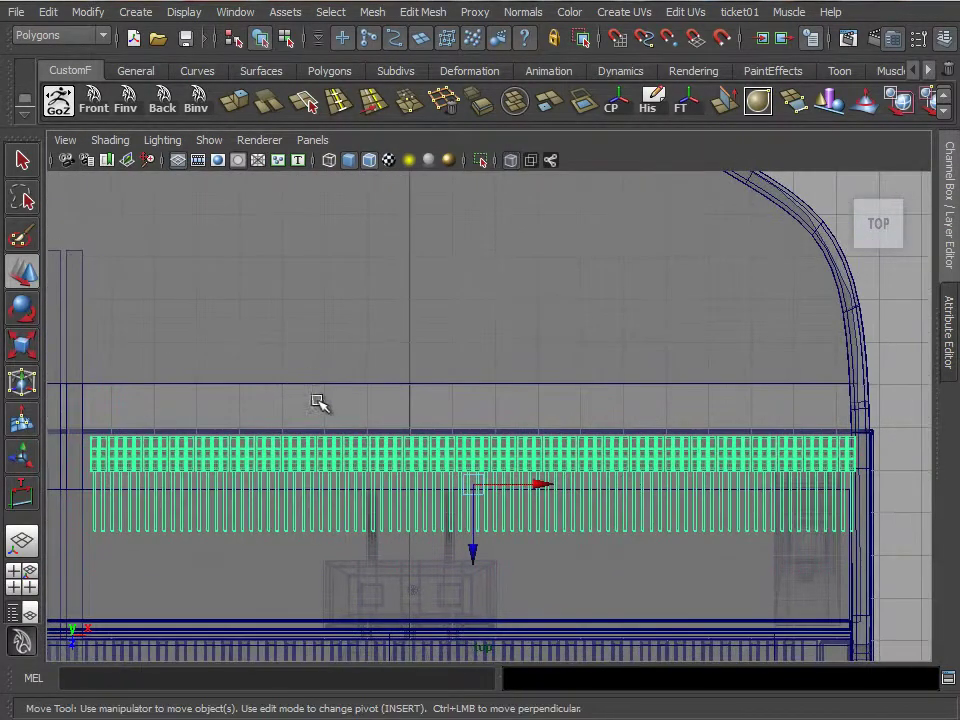
Step: Fine-tune the hammer row's scale and position to fit the case width
key(r)
drag(475, 483, 468, 484)
key(w)
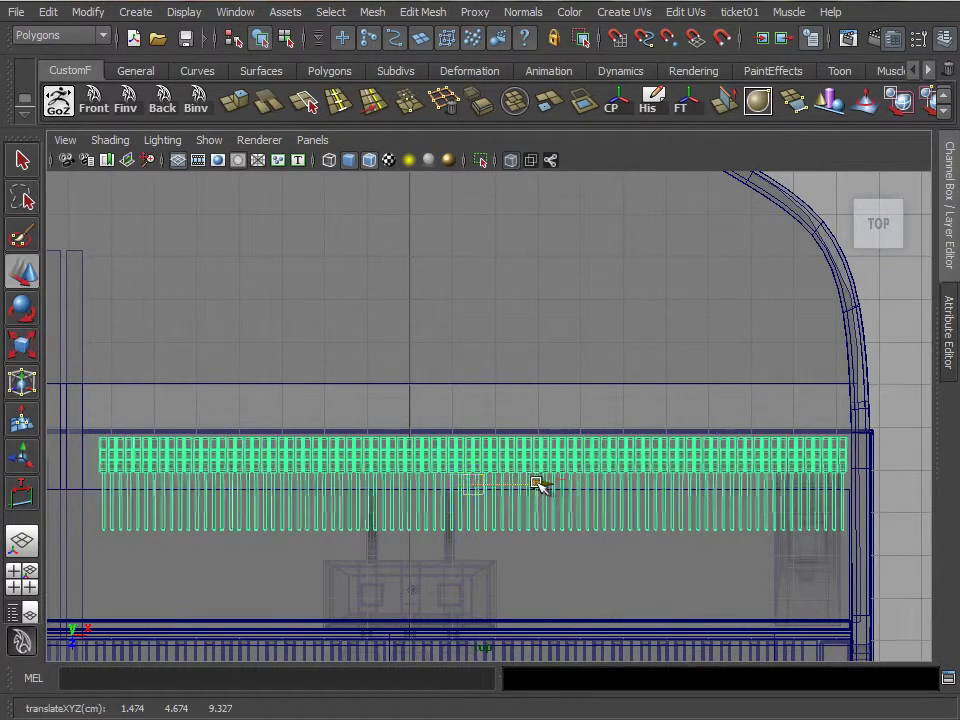
drag(538, 484, 530, 485)
key(r)
drag(468, 484, 473, 487)
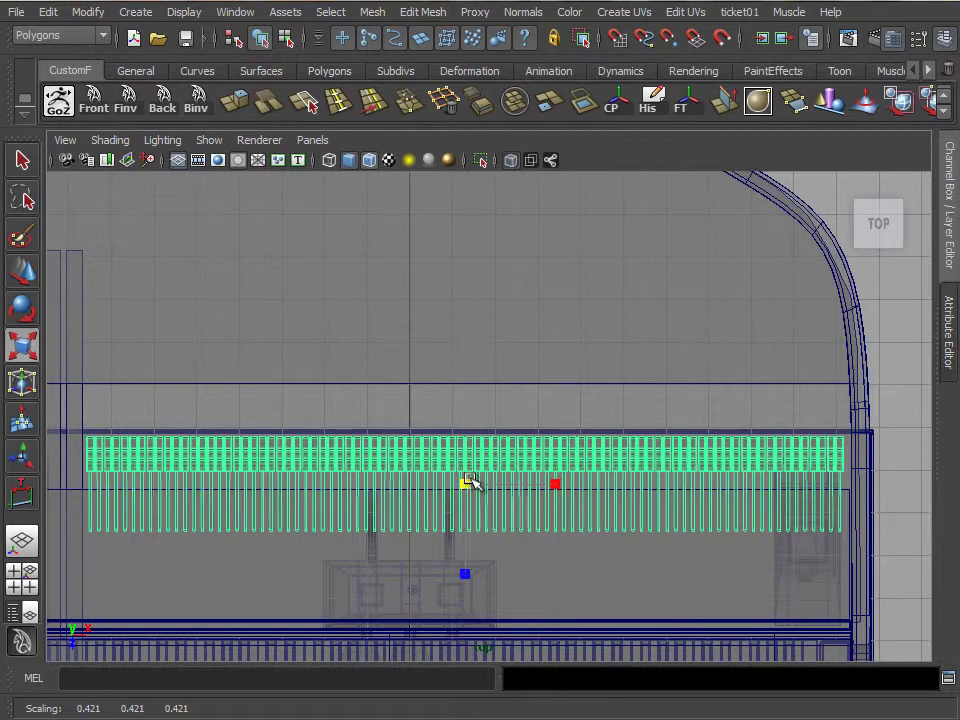
Step: Move the hammer row out to the right of the piano
key(w)
scroll(489, 456, down, 5)
drag(560, 437, 921, 435)
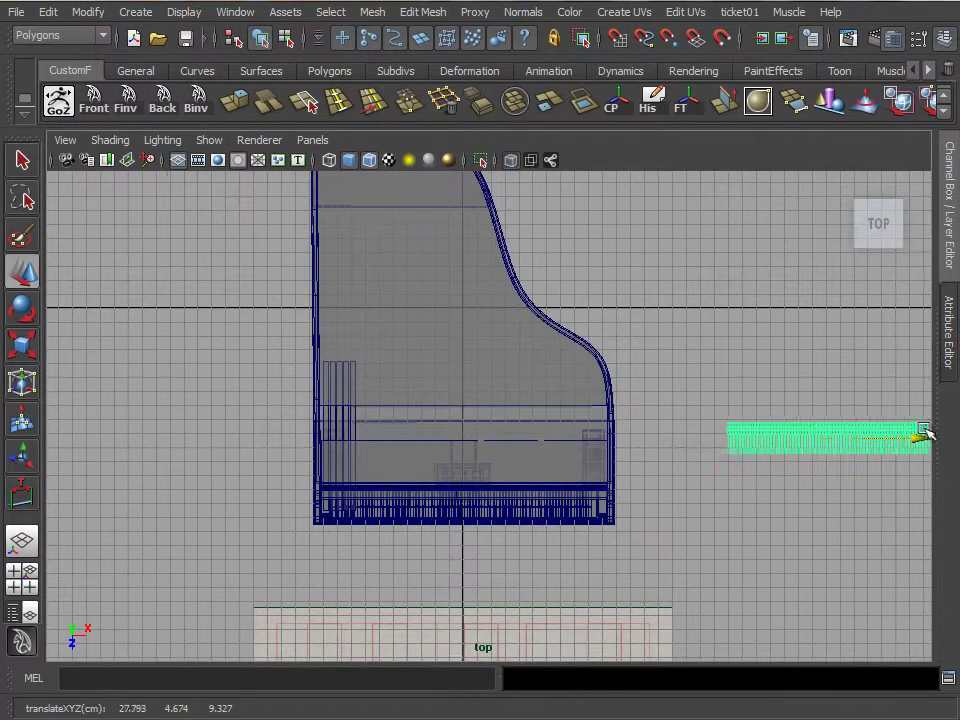
scroll(606, 407, up, 2)
scroll(251, 405, up, 2)
scroll(402, 407, up, 2)
Step: Move the divider bar to the case's left edge and stretch it to Z scale 3.012
click(402, 407)
middle_drag(373, 407, 343, 407)
click(321, 398)
key(r)
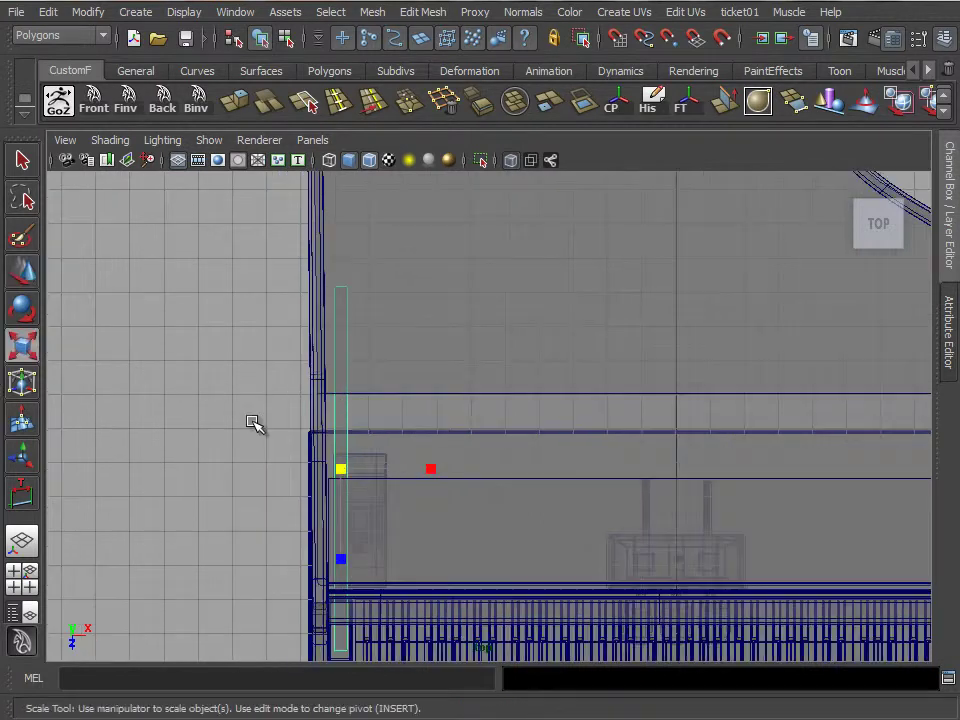
scroll(420, 508, down, 4)
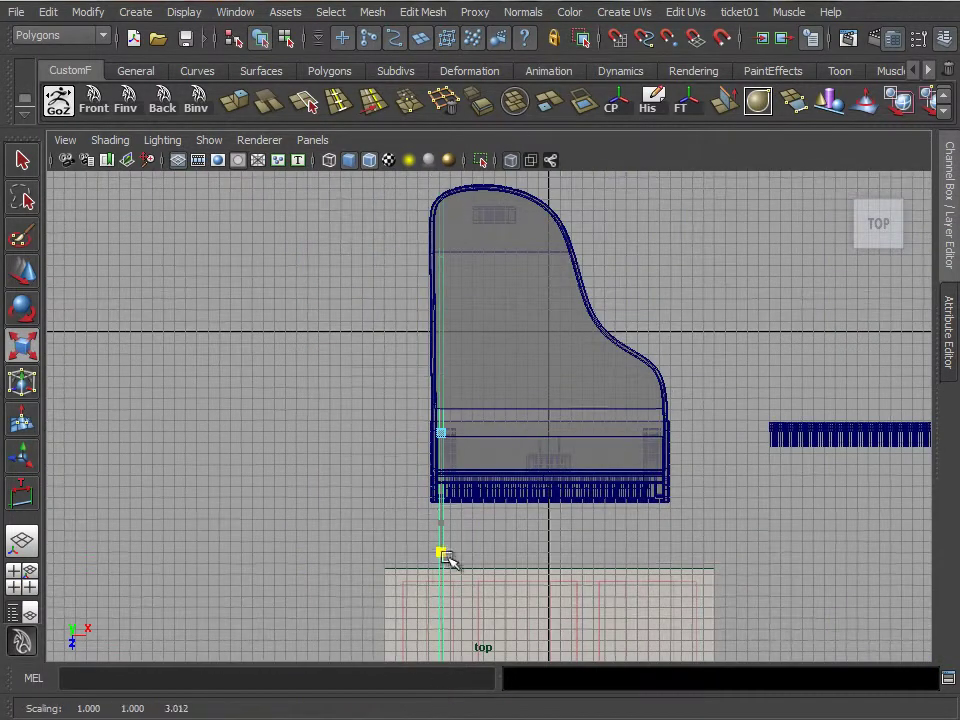
click(22, 270)
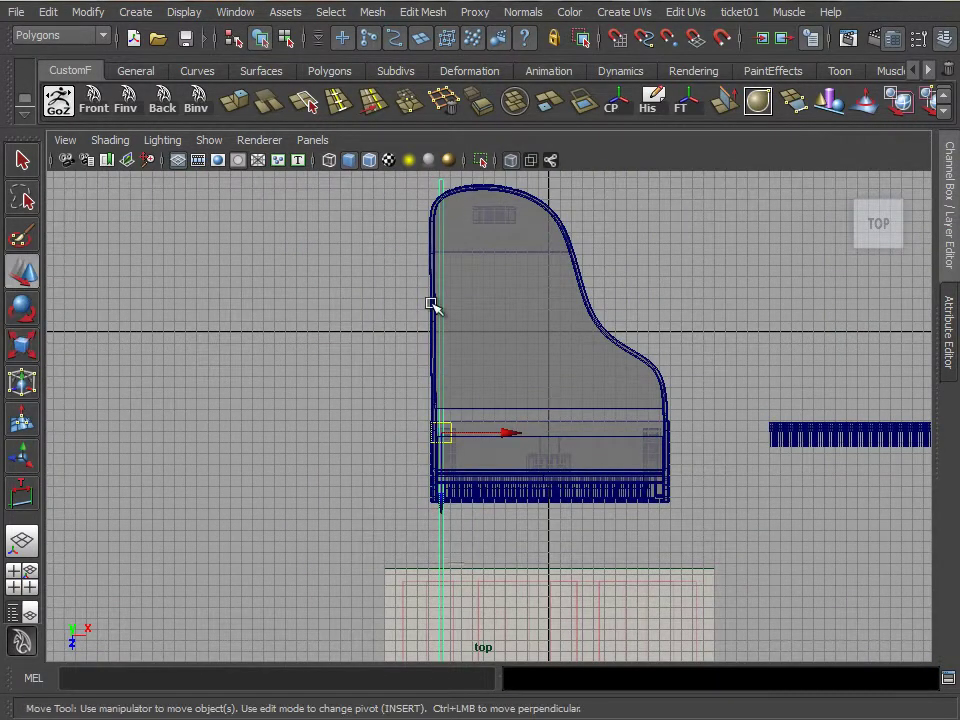
Step: Pan onto the hammer row and turn on the Object Details heads-up display
scroll(308, 328, up, 2)
alt+middle_drag(375, 386, 315, 420)
scroll(315, 420, down, 2)
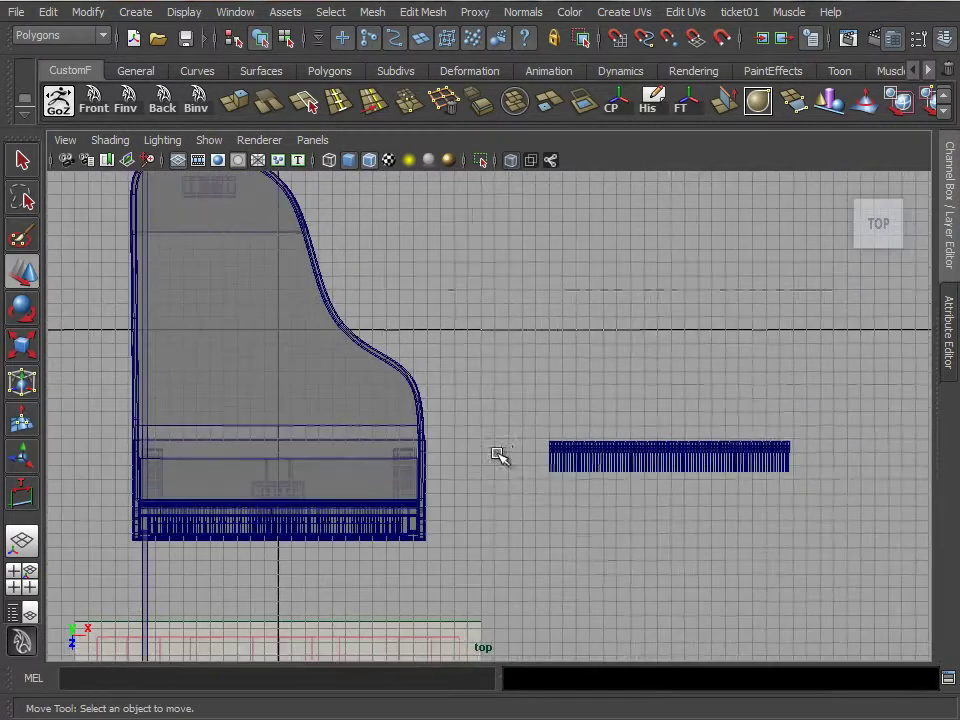
scroll(499, 454, up, 3)
scroll(533, 443, up, 3)
alt+middle_drag(392, 358, 248, 341)
click(86, 12)
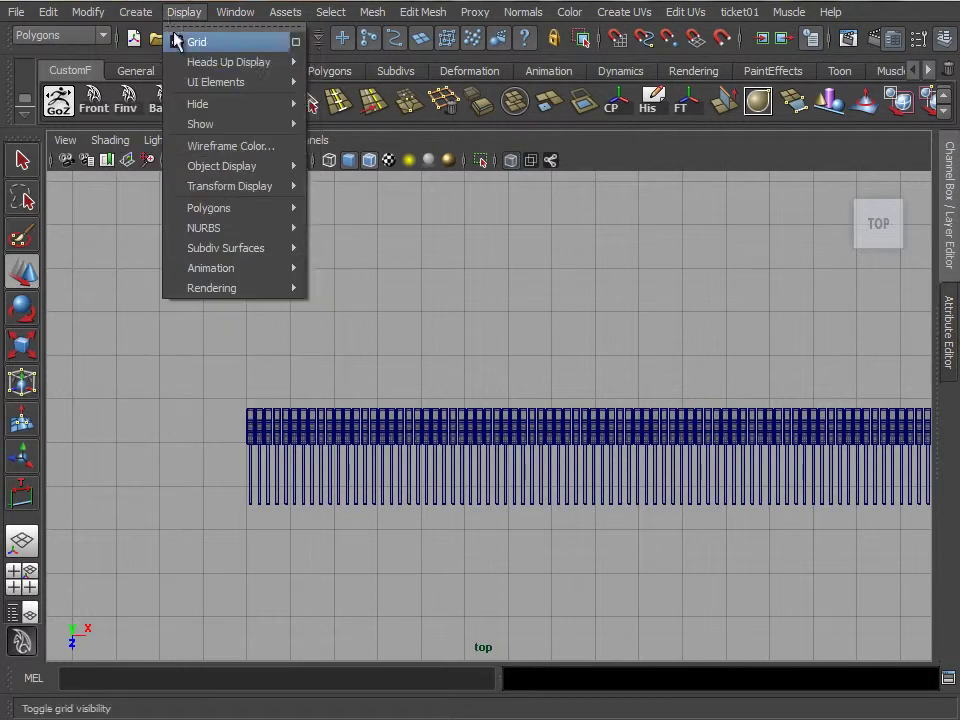
click(326, 93)
Step: Select the first 20 hammers, starting from the leftmost one
scroll(187, 425, up, 2)
click(180, 425)
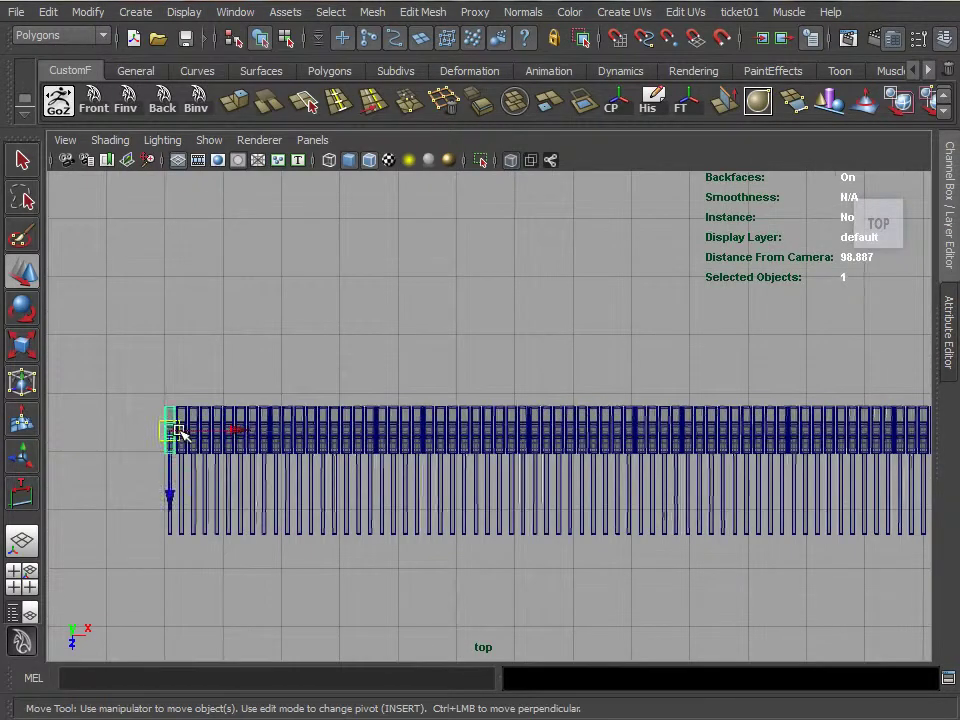
shift+drag(215, 440, 560, 410)
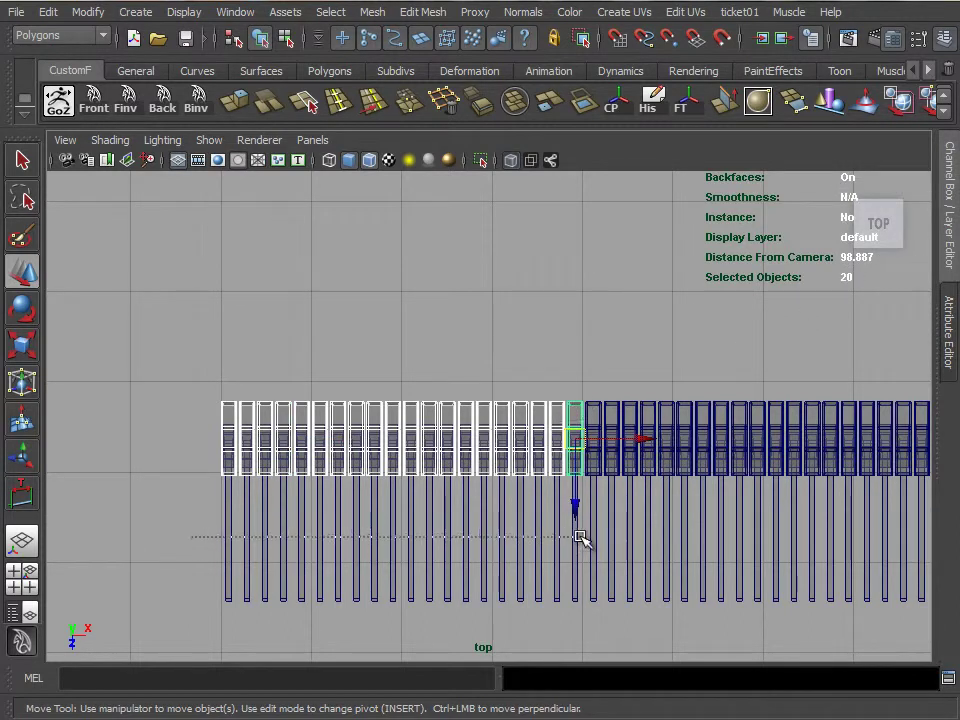
Step: Move the 20 selected hammers left into the piano case
scroll(508, 504, down, 3)
scroll(688, 480, down, 2)
drag(703, 425, 246, 440)
scroll(268, 413, up, 2)
scroll(400, 490, up, 2)
scroll(291, 432, up, 2)
key(Up)
Step: Tilt the divider bar about Y to roughly -7.362 degrees
key(e)
scroll(199, 325, down, 1)
alt+middle_drag(199, 325, 406, 484)
scroll(406, 484, down, 1)
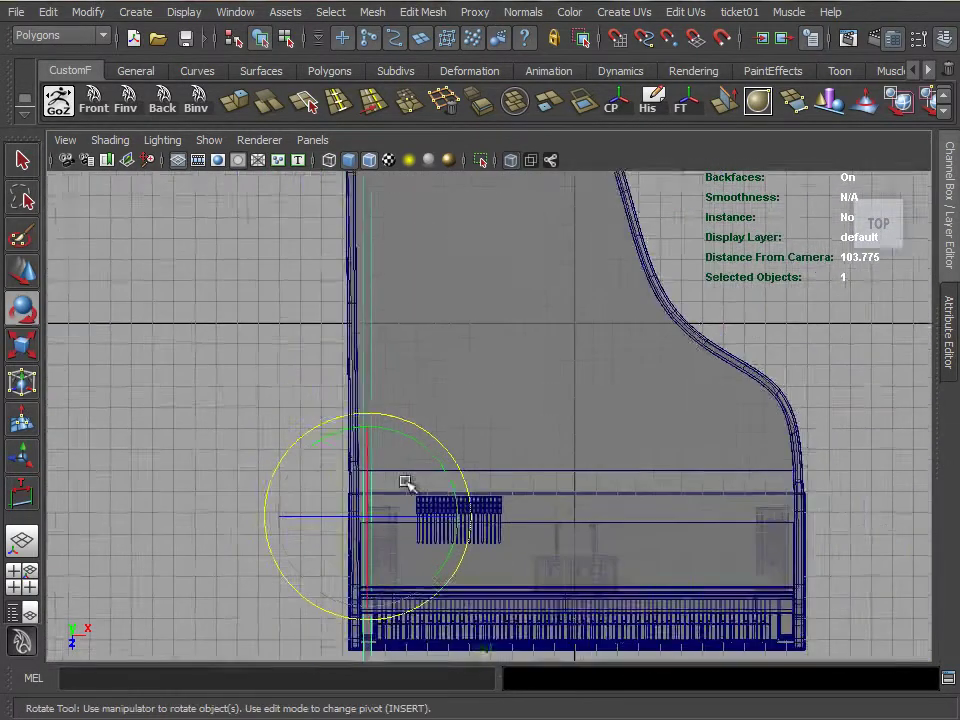
scroll(406, 484, down, 1)
drag(429, 499, 443, 505)
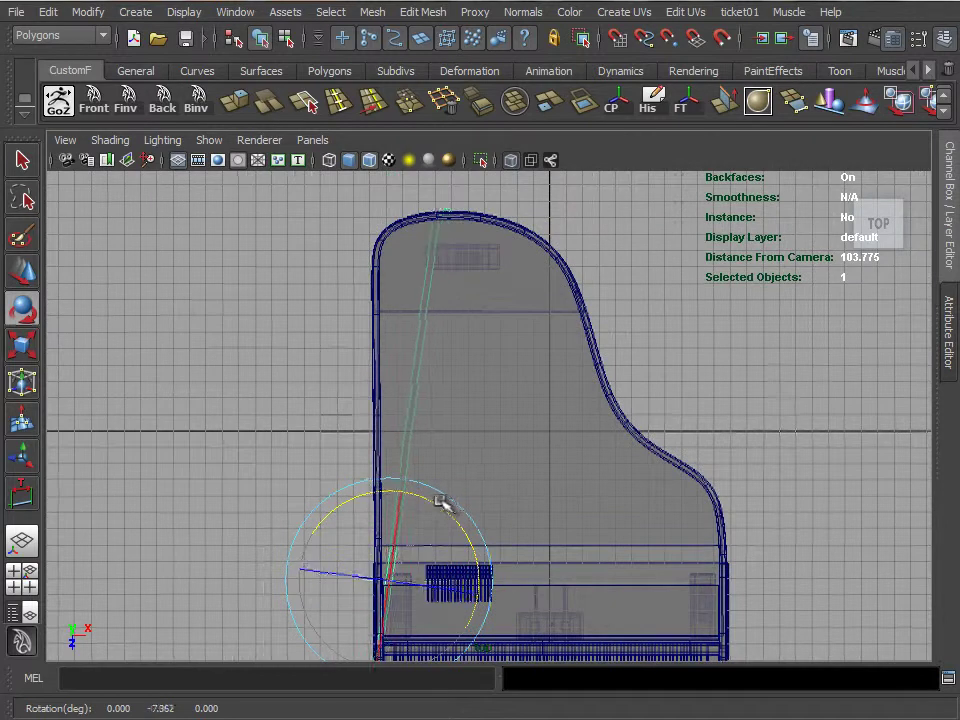
Step: Select 40 hammers inside the case and move them left toward the bar
key(w)
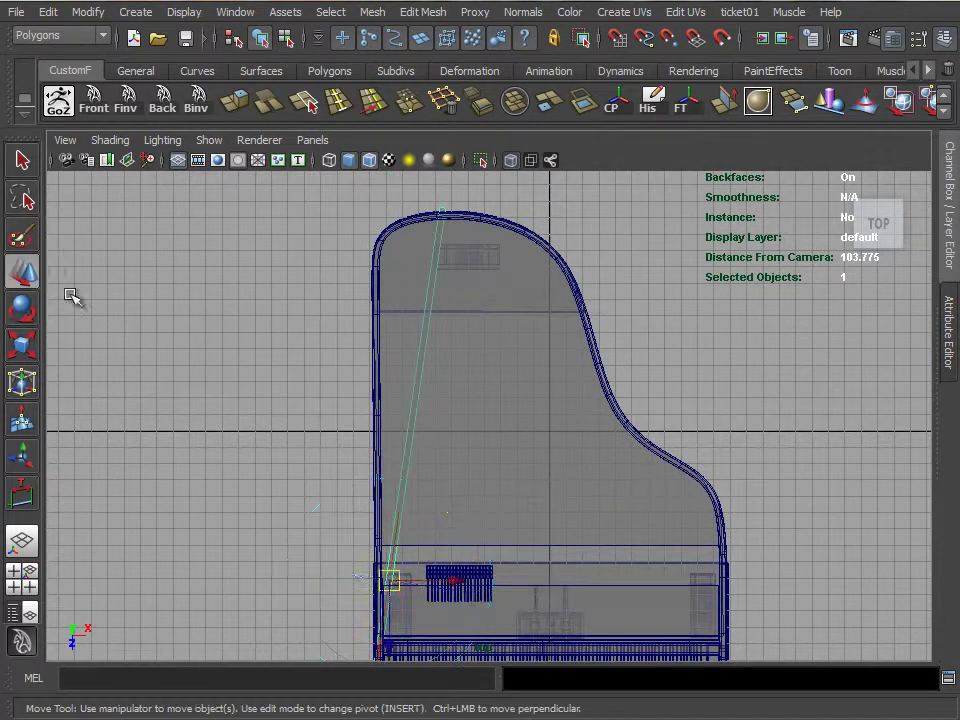
alt+middle_drag(73, 296, 433, 394)
scroll(433, 394, up, 3)
scroll(514, 381, up, 2)
drag(375, 335, 645, 390)
scroll(645, 390, up, 2)
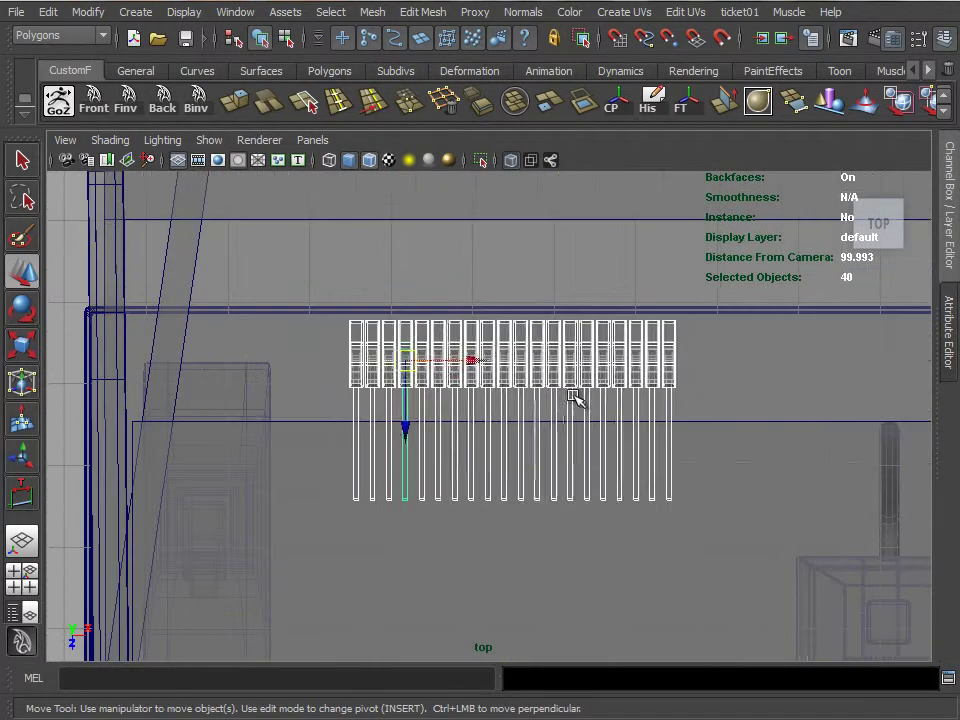
drag(472, 361, 322, 360)
Step: Rotate the 40 hammers about 14 degrees in Y (around -13.9°)
key(e)
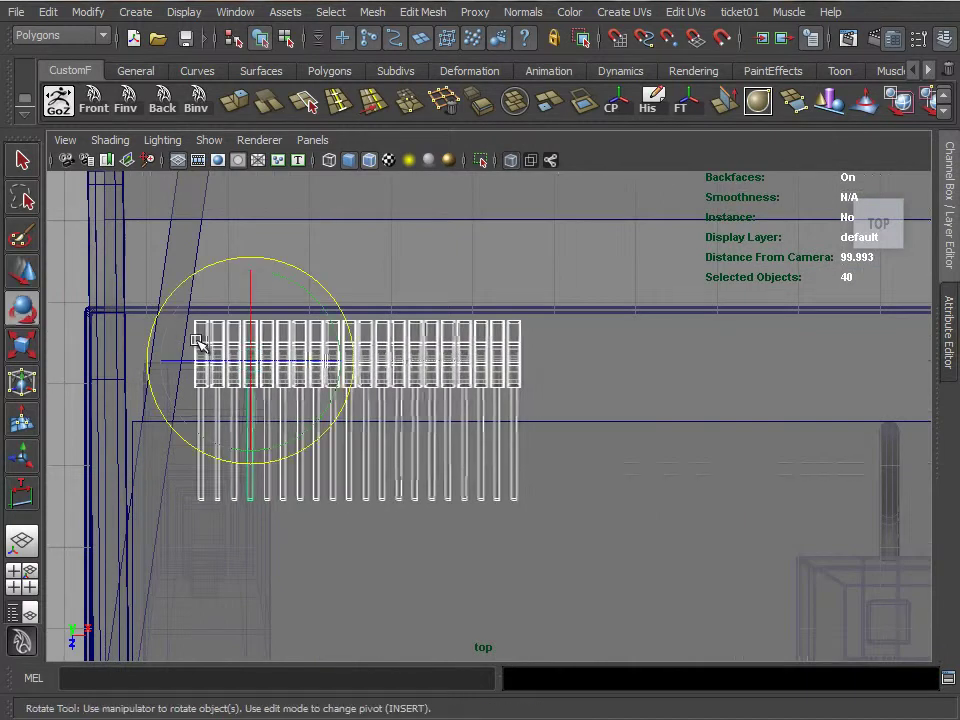
scroll(306, 418, up, 1)
mouse_move(306, 418)
mouse_down()
mouse_move(257, 413)
mouse_move(270, 412)
mouse_move(279, 354)
mouse_up()
key(w)
click(165, 280)
Step: Slide the divider bar right past the hammers and frame the hammer row
scroll(398, 412, down, 3)
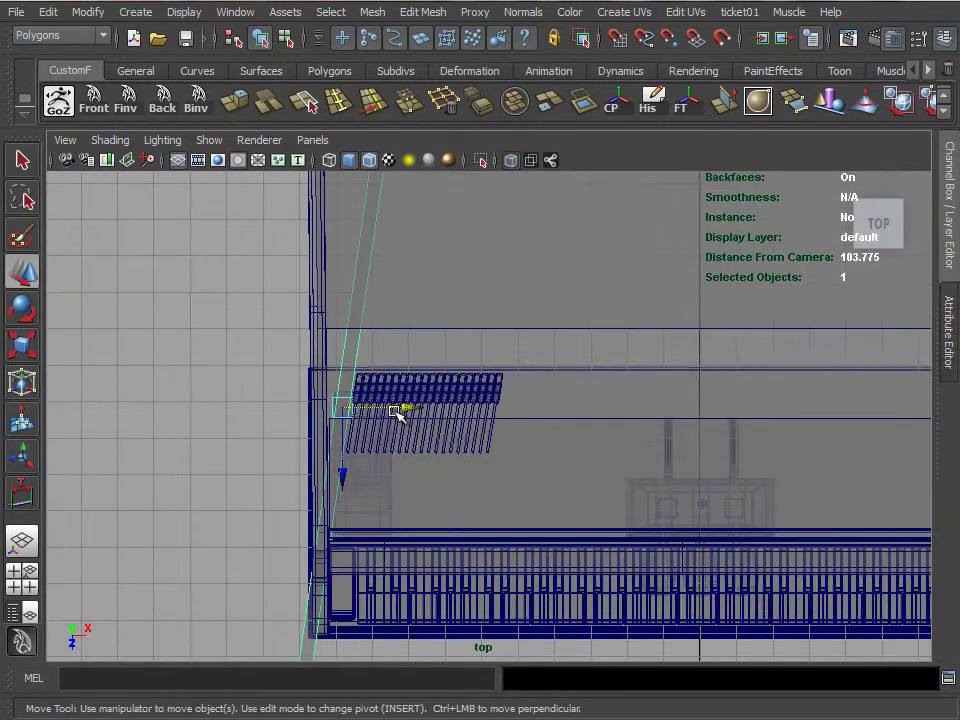
mouse_move(418, 404)
mouse_down()
mouse_move(600, 413)
mouse_move(576, 412)
mouse_up()
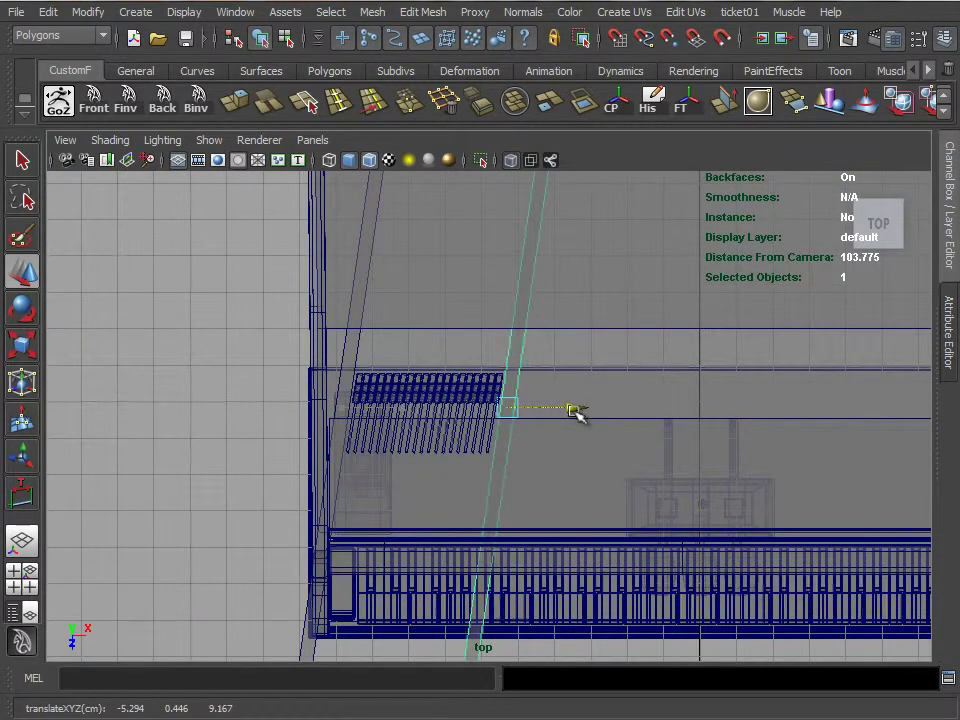
scroll(589, 411, down, 3)
scroll(675, 467, down, 2)
scroll(560, 430, up, 4)
mouse_move(560, 430)
alt+middle_down()
mouse_move(431, 390)
mouse_move(268, 425)
alt+middle_up()
Step: Select the next block of hammer heads together with their stems
click(193, 398)
scroll(200, 400, up, 2)
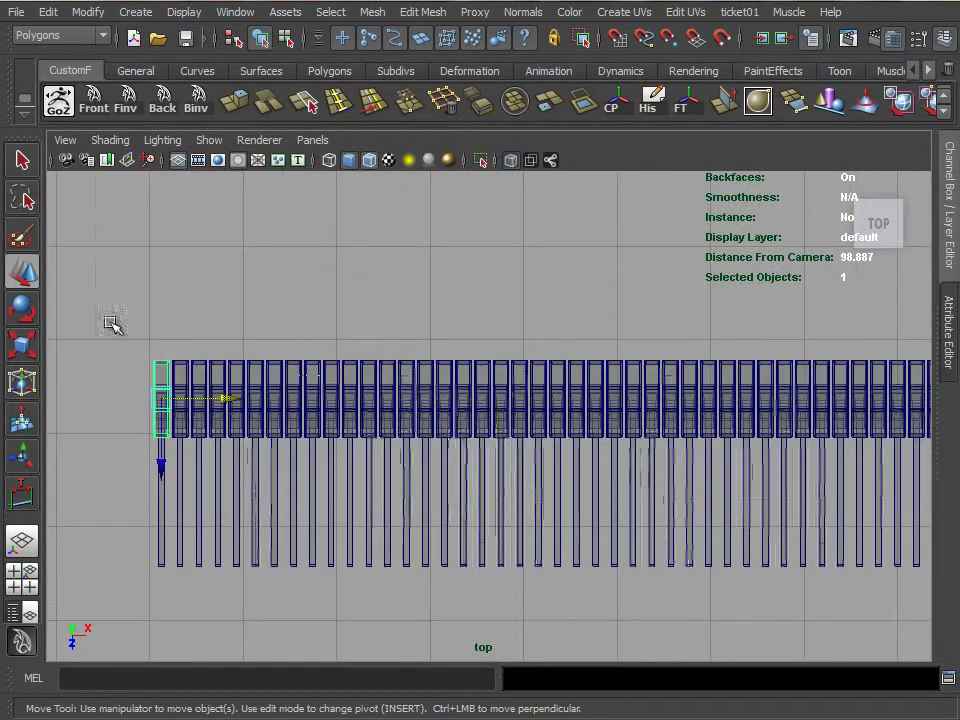
drag(698, 372, 700, 371)
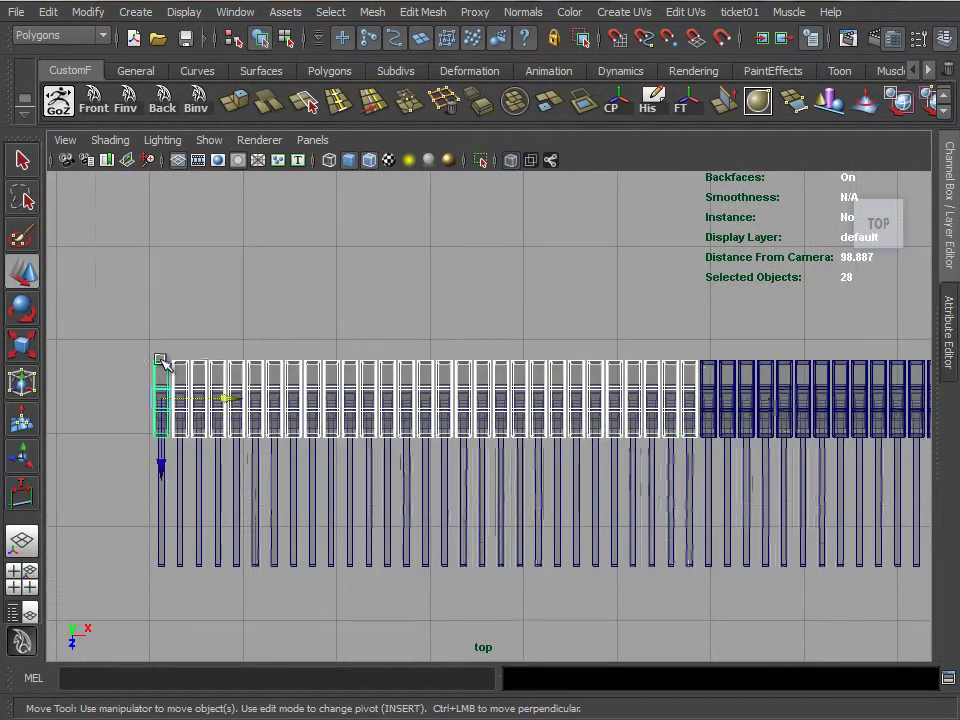
shift+drag(596, 519, 681, 514)
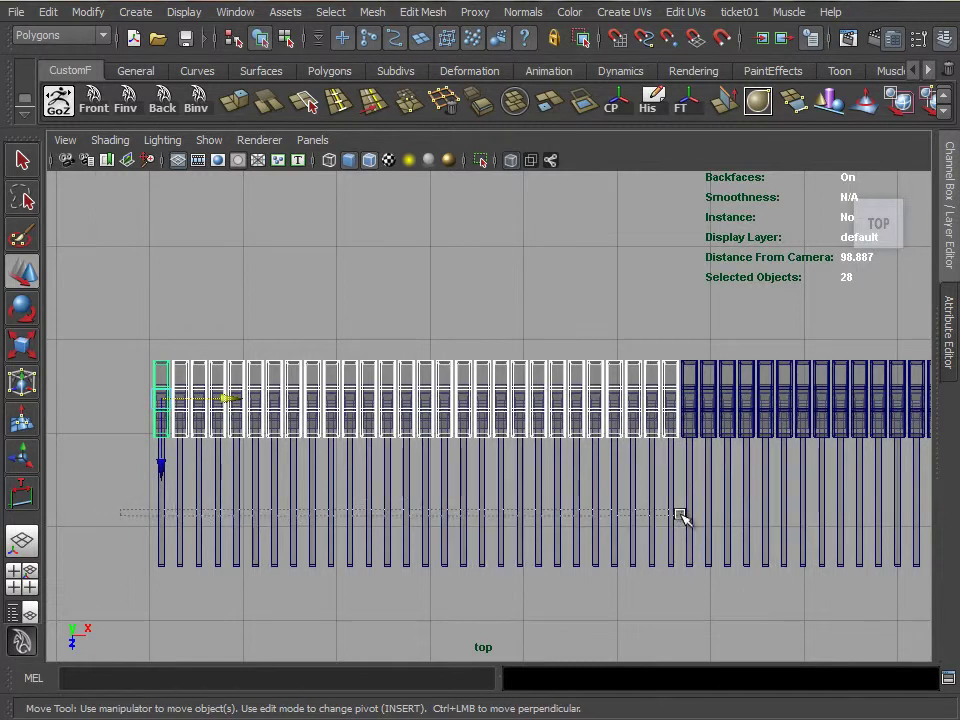
Step: Move the 56 selected hammers into the piano case, right of the angled section near X 0.726
scroll(643, 407, down, 2)
scroll(504, 437, down, 5)
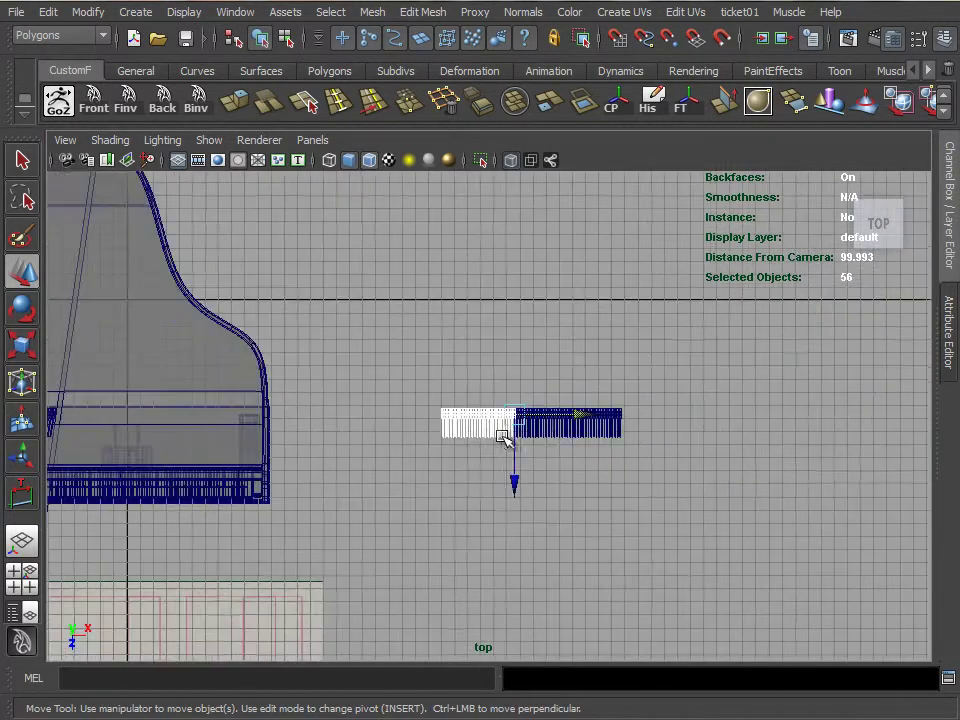
alt+middle_drag(504, 437, 821, 420)
drag(821, 420, 452, 424)
scroll(739, 405, up, 4)
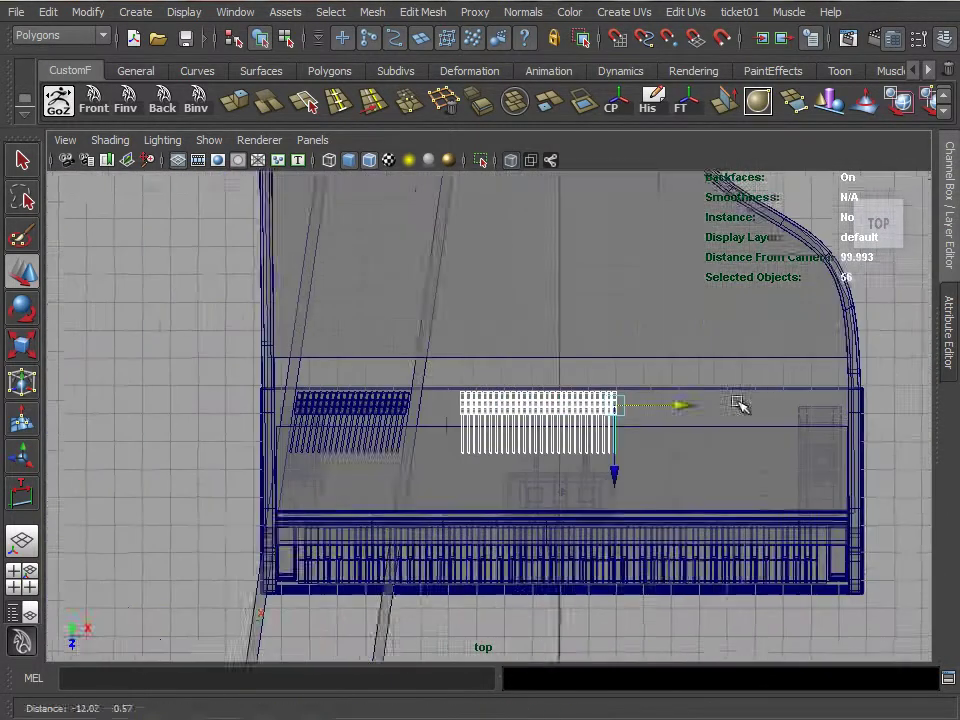
scroll(809, 392, up, 3)
drag(809, 392, 756, 391)
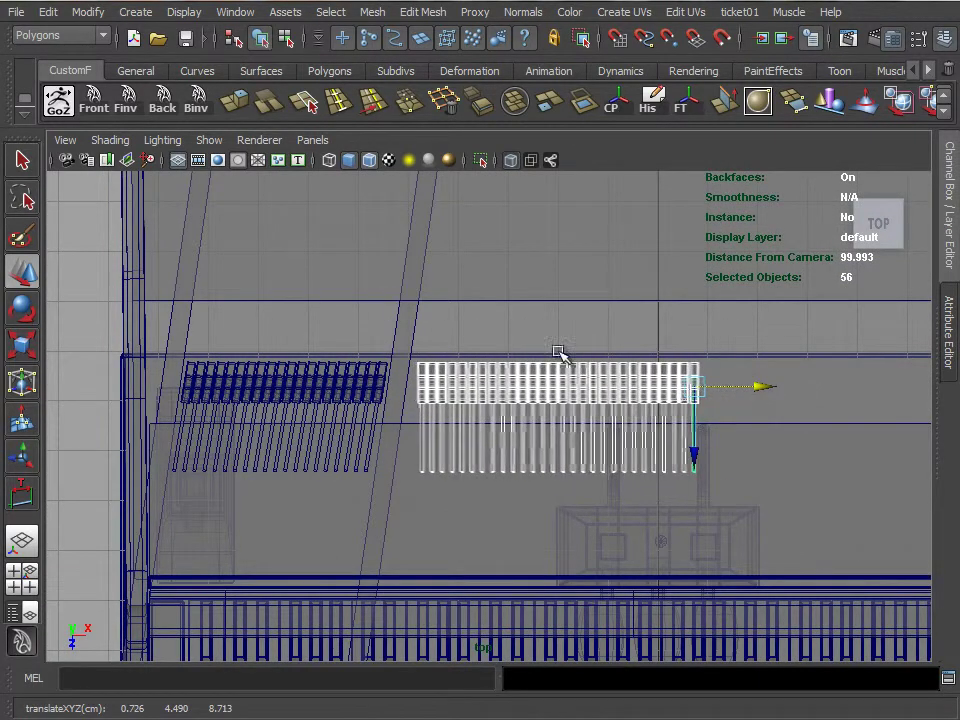
click(410, 322)
scroll(408, 360, down, 3)
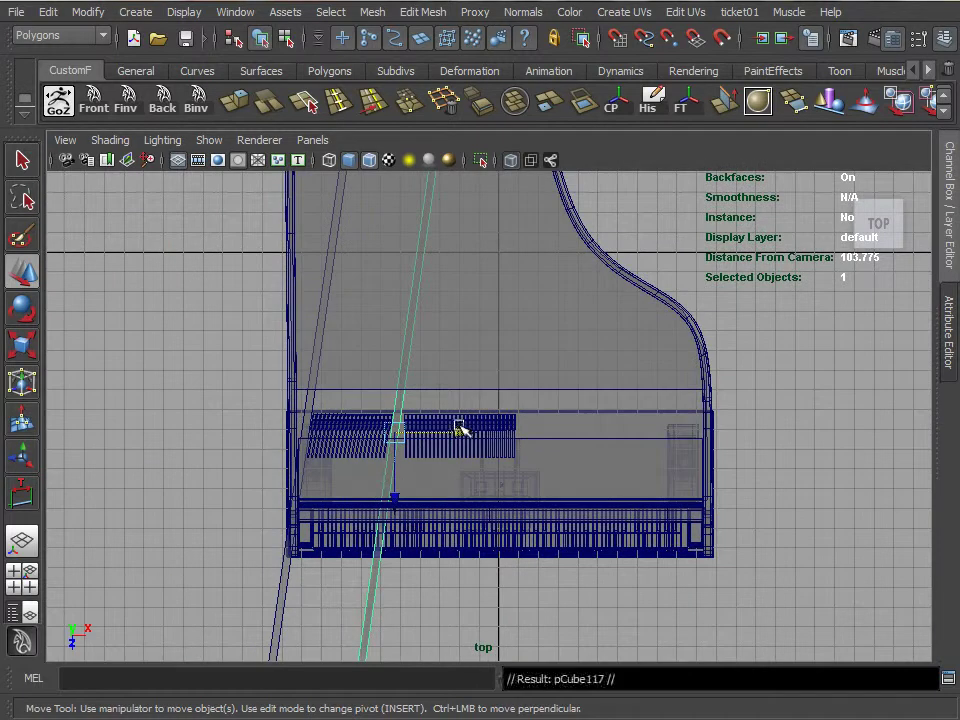
Step: Place divider bar pCube117 after the second hammer section at X 1.074
drag(458, 428, 608, 430)
click(944, 255)
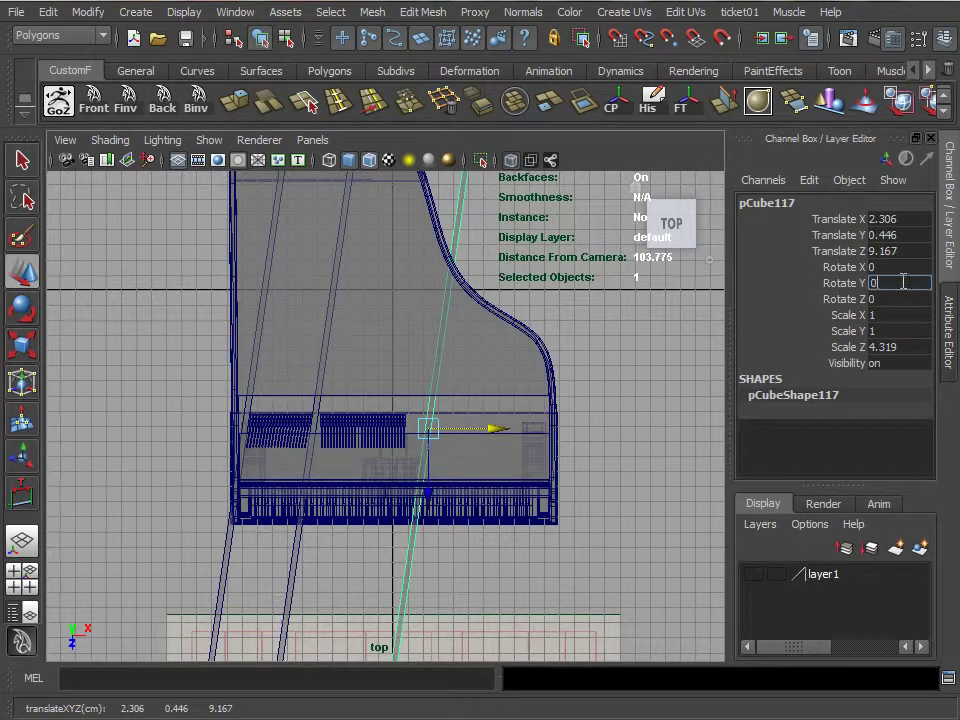
scroll(508, 385, up, 2)
scroll(611, 461, up, 2)
drag(611, 461, 553, 476)
Step: Select the next block of hammer heads and their matching stems
alt+middle_drag(594, 468, 300, 476)
scroll(407, 437, up, 3)
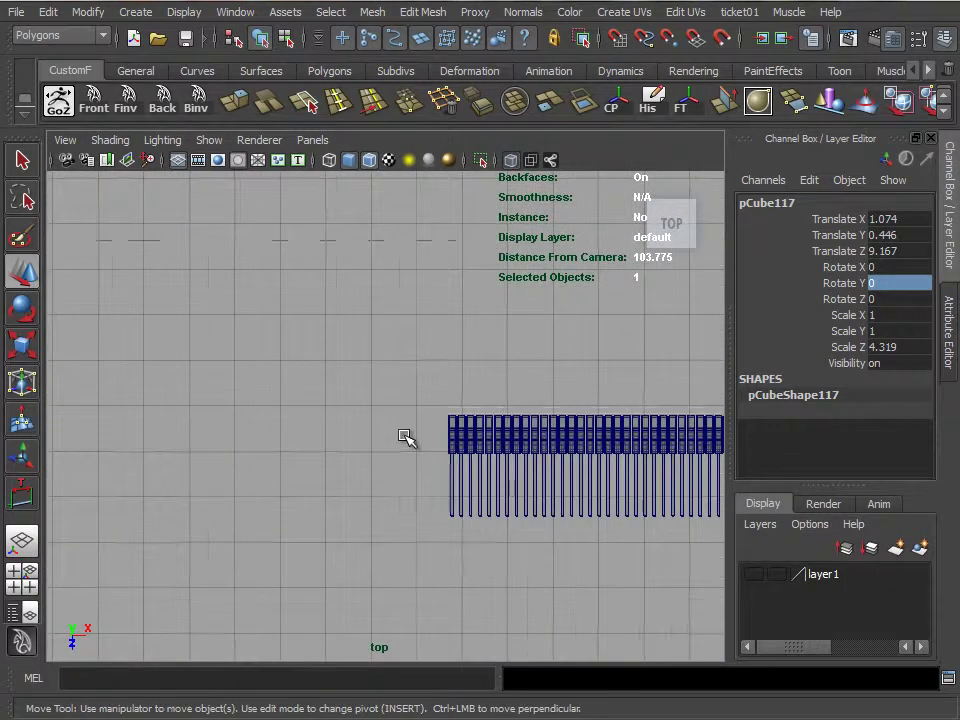
alt+middle_drag(407, 437, 190, 408)
drag(531, 397, 585, 390)
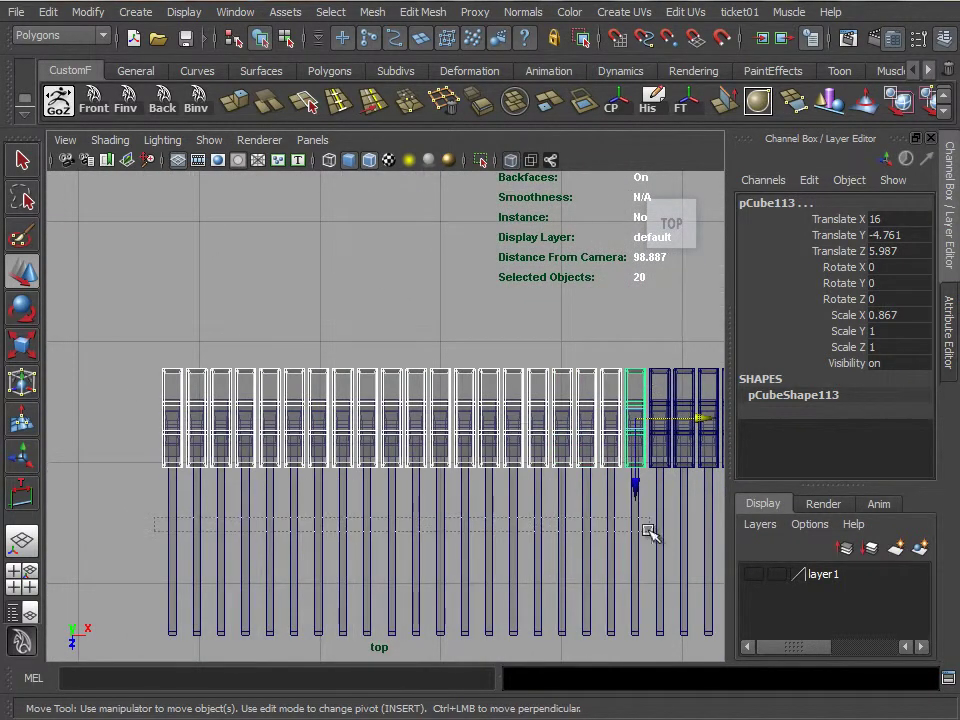
shift+drag(641, 533, 649, 531)
scroll(574, 489, down, 5)
Step: Move the selected hammer block left into the piano case
drag(508, 429, 325, 433)
alt+middle_drag(325, 433, 677, 424)
drag(677, 424, 343, 428)
scroll(519, 411, up, 3)
scroll(605, 410, up, 3)
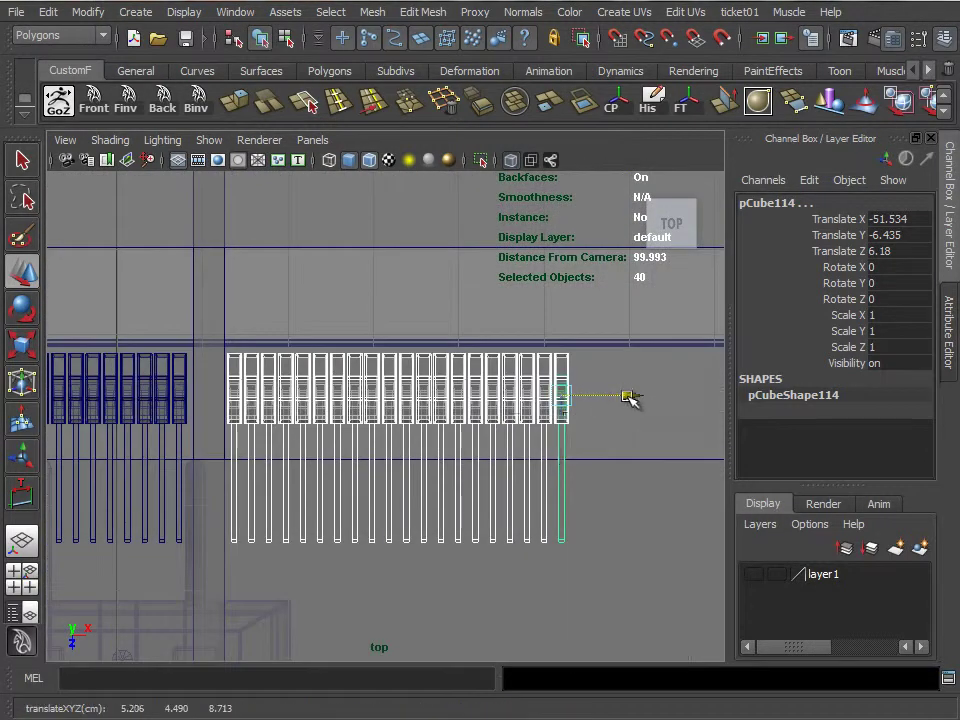
click(215, 318)
scroll(341, 383, down, 3)
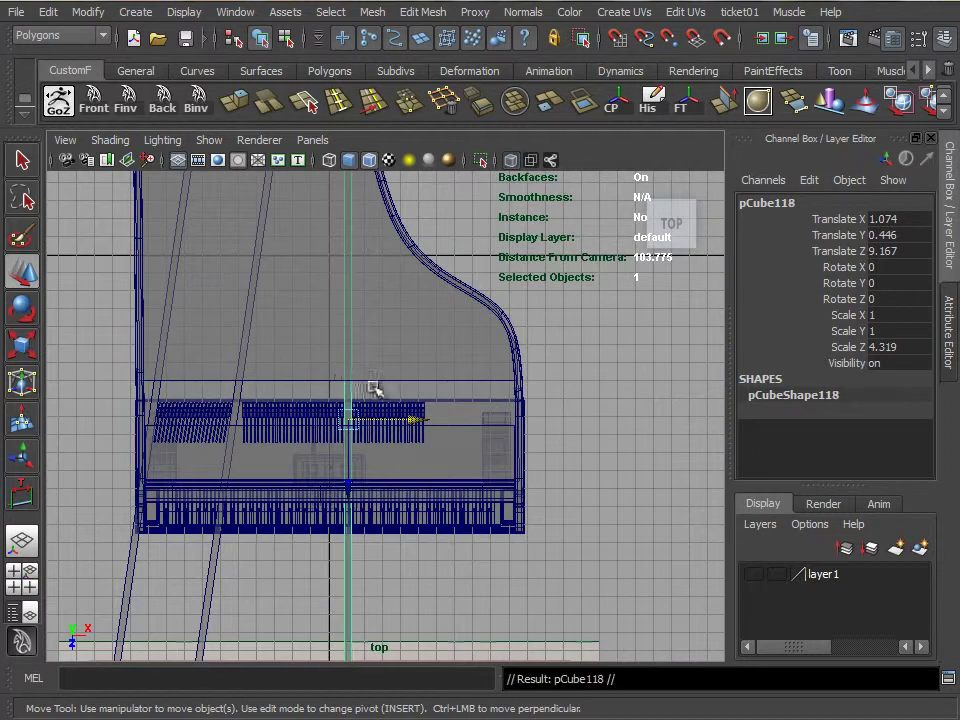
Step: Move copied divider bar pCube118 right to the next gap at X 5.564
mouse_move(468, 428)
mouse_down()
mouse_move(476, 429)
mouse_move(465, 428)
mouse_up()
scroll(476, 429, up, 3)
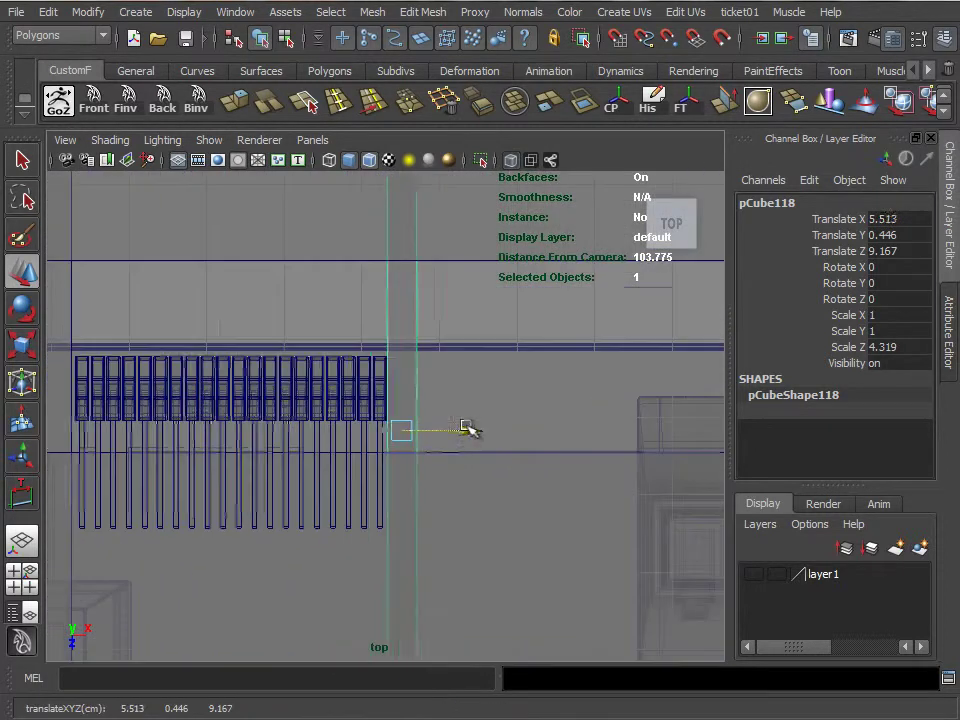
scroll(319, 415, down, 3)
scroll(131, 425, down, 3)
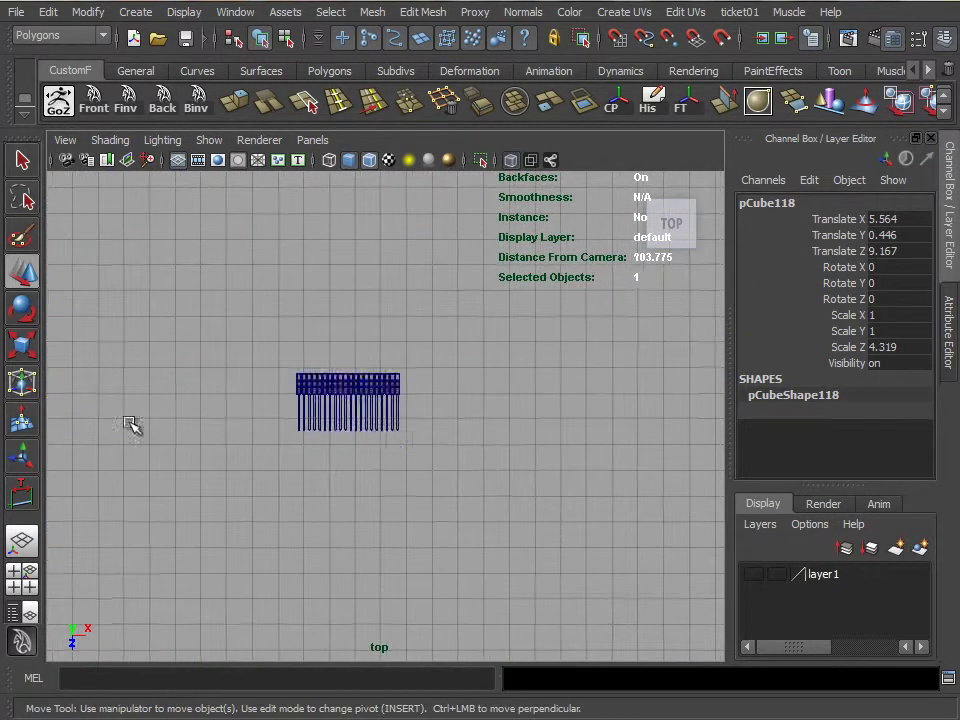
scroll(480, 435, down, 3)
alt+middle_drag(495, 422, 607, 415)
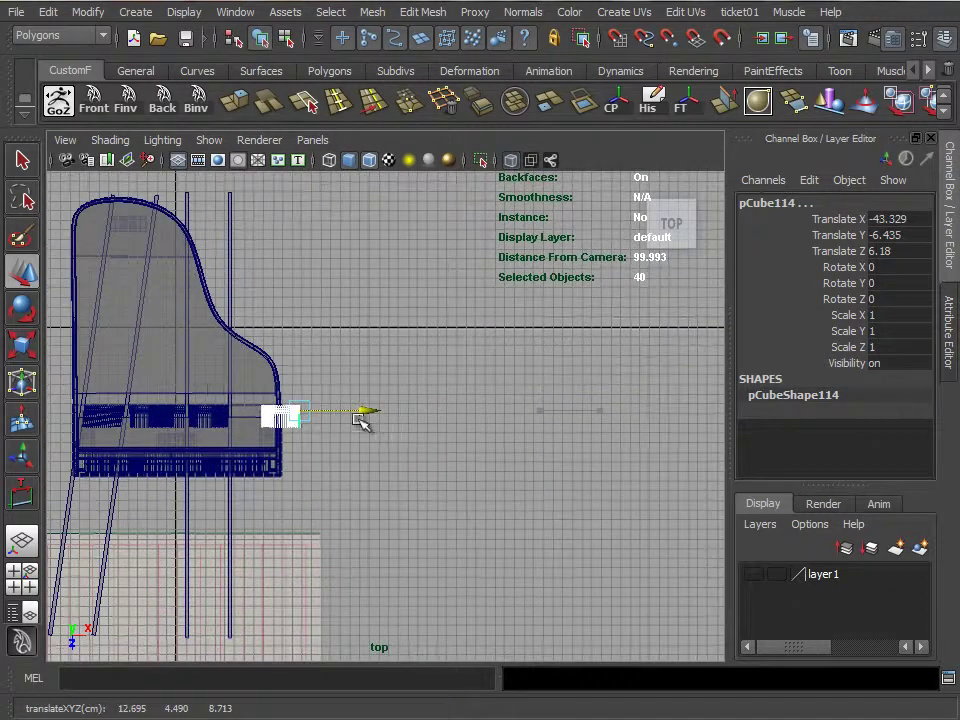
Step: Shift the hammer block further into the case and fine-tune its X position
drag(362, 421, 318, 421)
scroll(677, 413, up, 3)
scroll(495, 379, up, 3)
drag(495, 379, 545, 386)
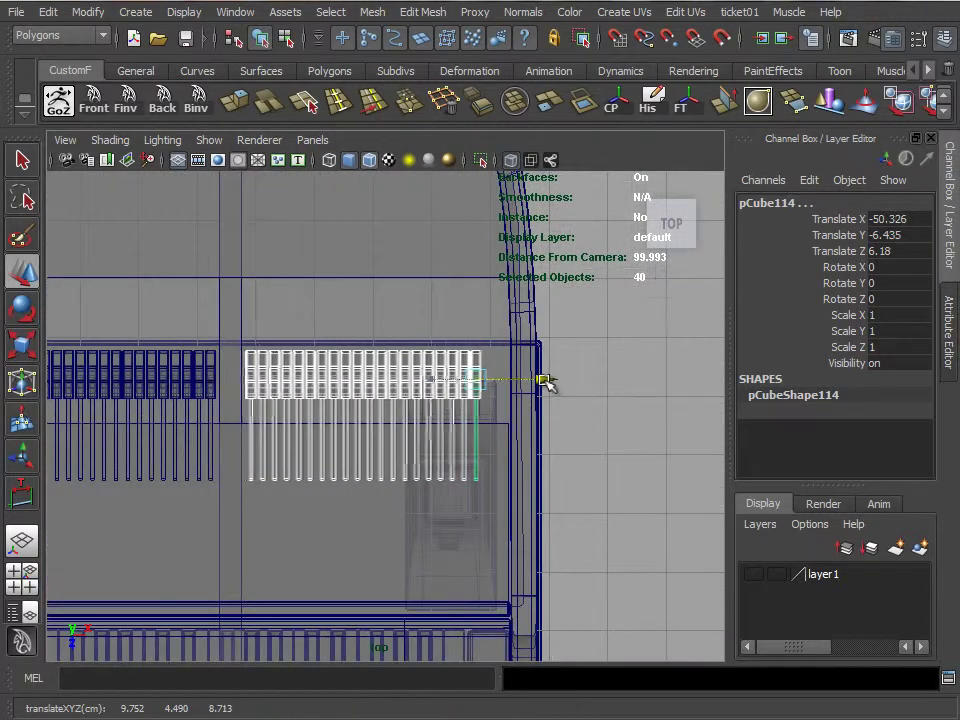
Step: Move new bar pCube119 to the right end of the hammers at X 10.067
click(245, 307)
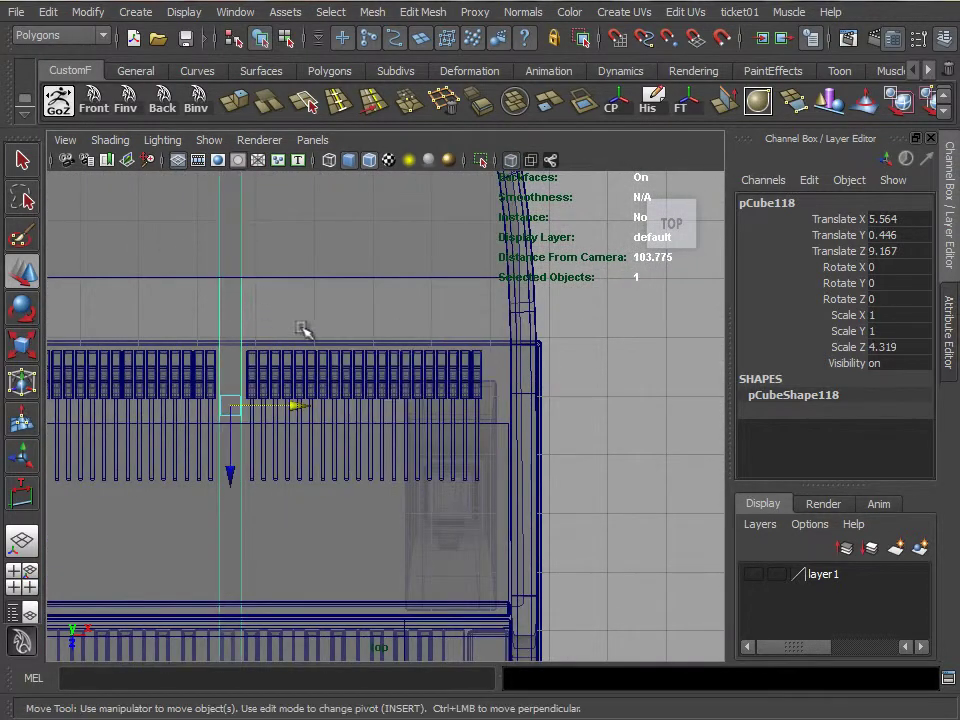
drag(302, 400, 570, 405)
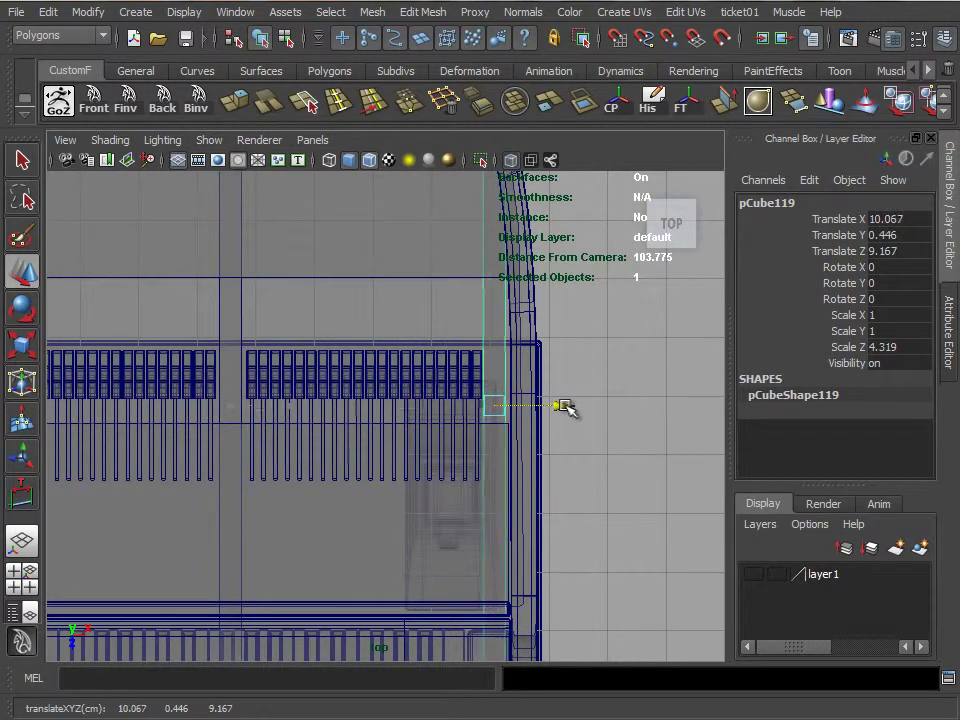
click(618, 440)
alt+right_drag(618, 440, 544, 403)
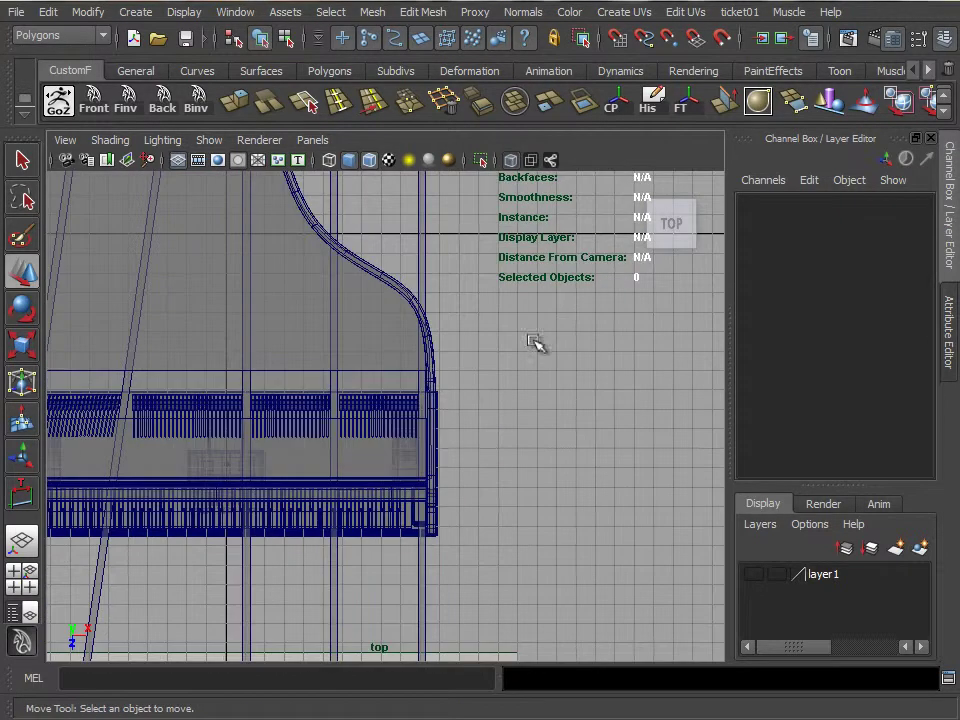
Step: Inspect the hammer sections and group147 in the perspective view
key(space)
key(space)
alt+drag(403, 448, 424, 469)
alt+right_drag(424, 469, 405, 455)
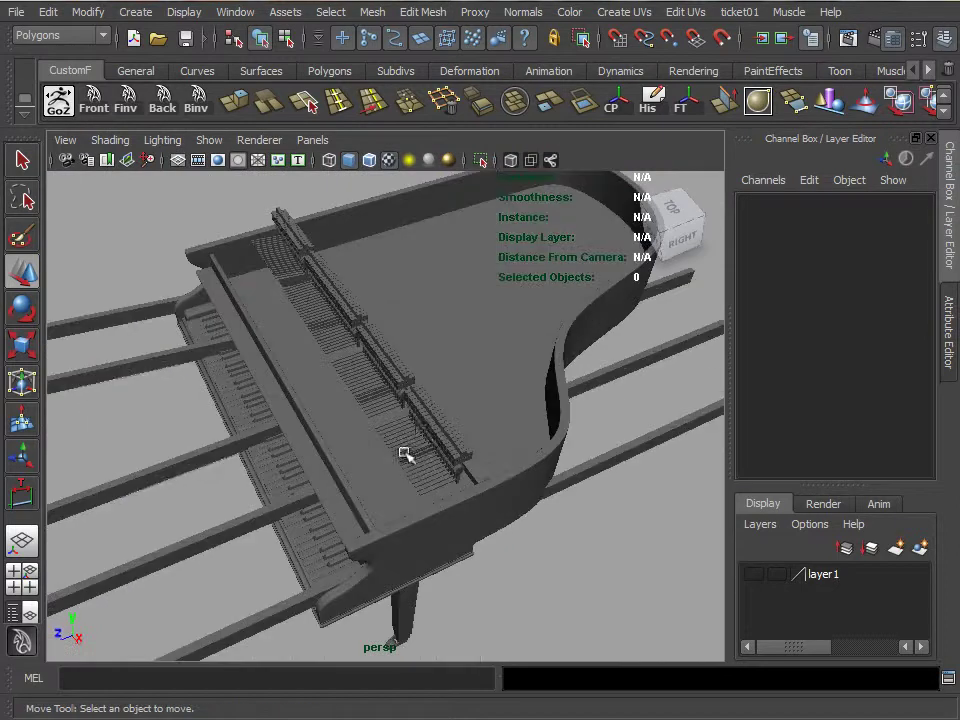
click(424, 428)
Step: Raise the divider bars to Translate Y 8.736 and check the hammers beneath them
alt+right_drag(245, 493, 257, 529)
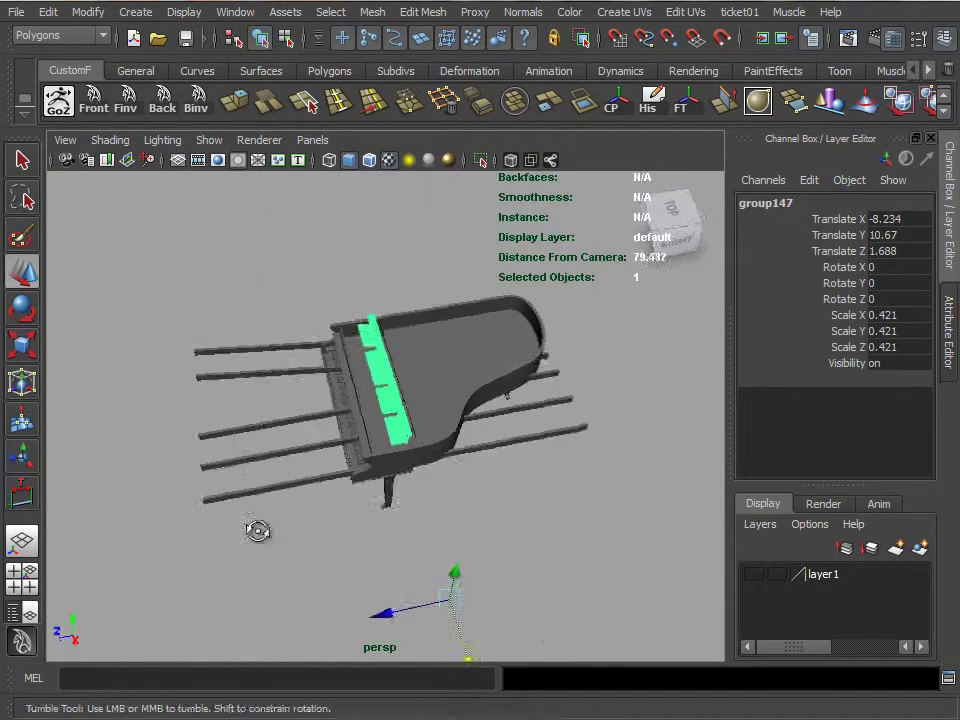
mouse_move(240, 514)
mouse_down()
mouse_move(392, 456)
mouse_move(400, 340)
mouse_move(593, 413)
mouse_move(501, 476)
mouse_up()
click(501, 476)
mouse_move(501, 476)
alt+right_down()
mouse_move(477, 518)
mouse_move(487, 482)
alt+right_up()
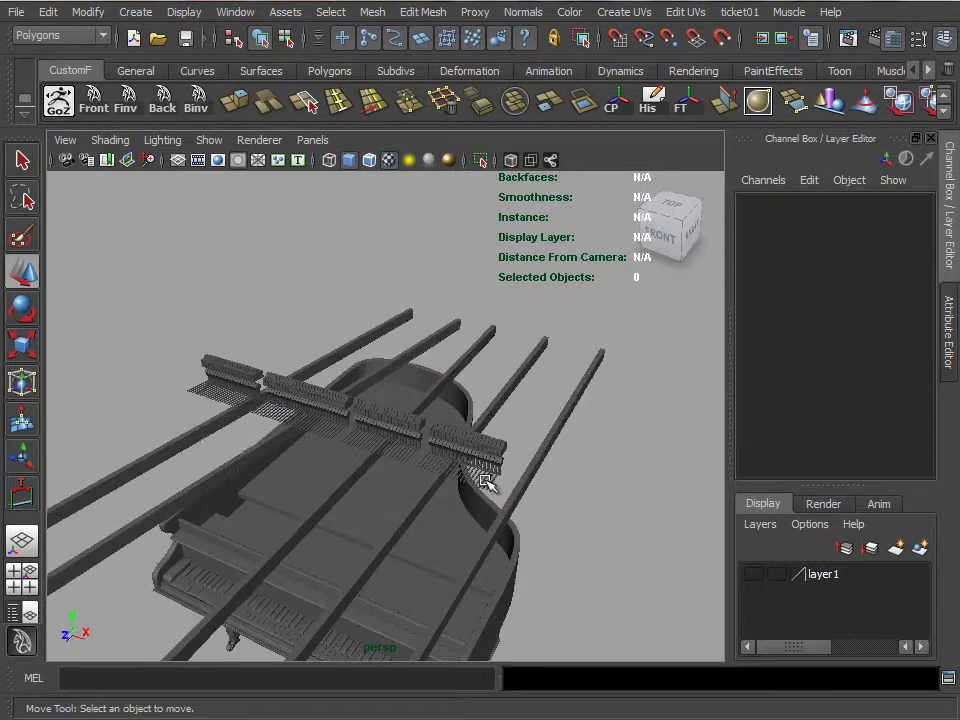